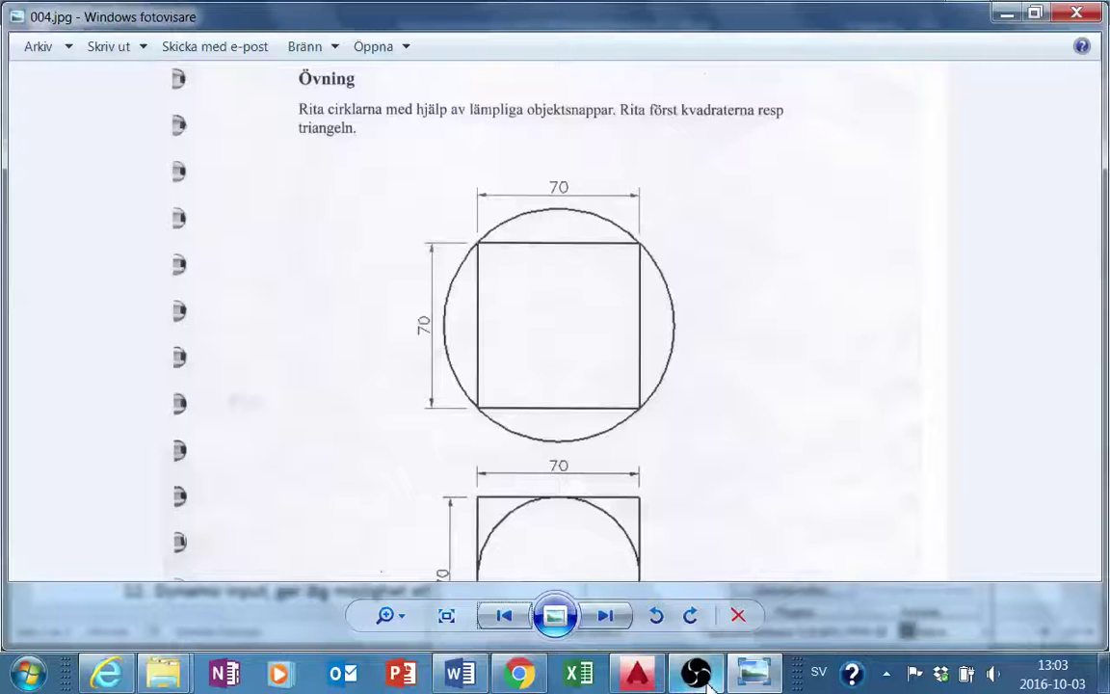
# Move the square, notched part and ruler-like strip 400 units to the right
pyautogui.click(633, 679)
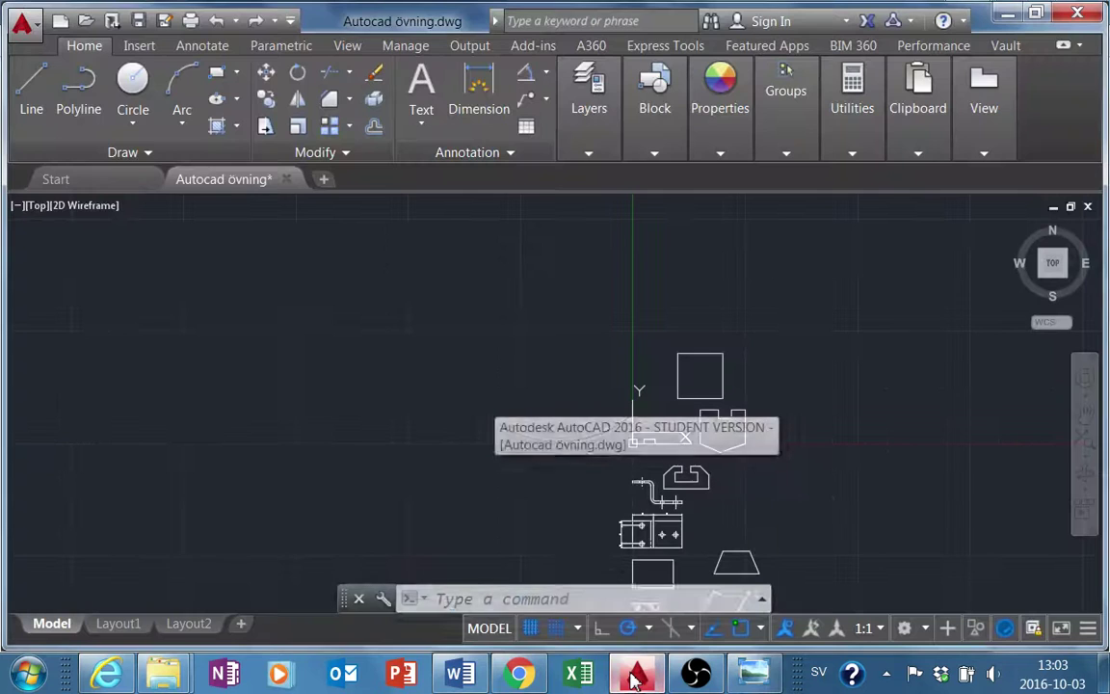
pyautogui.scroll(2, 550, 445)
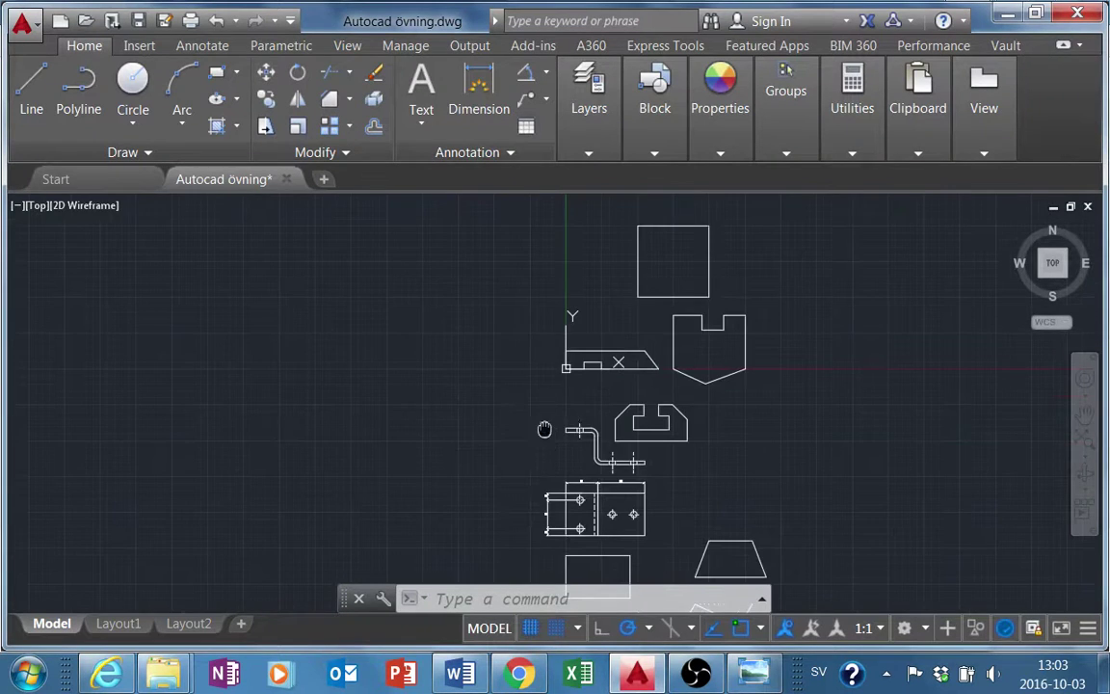
pyautogui.moveTo(544, 428); pyautogui.dragTo(521, 453, button='middle')
pyautogui.click(505, 228)
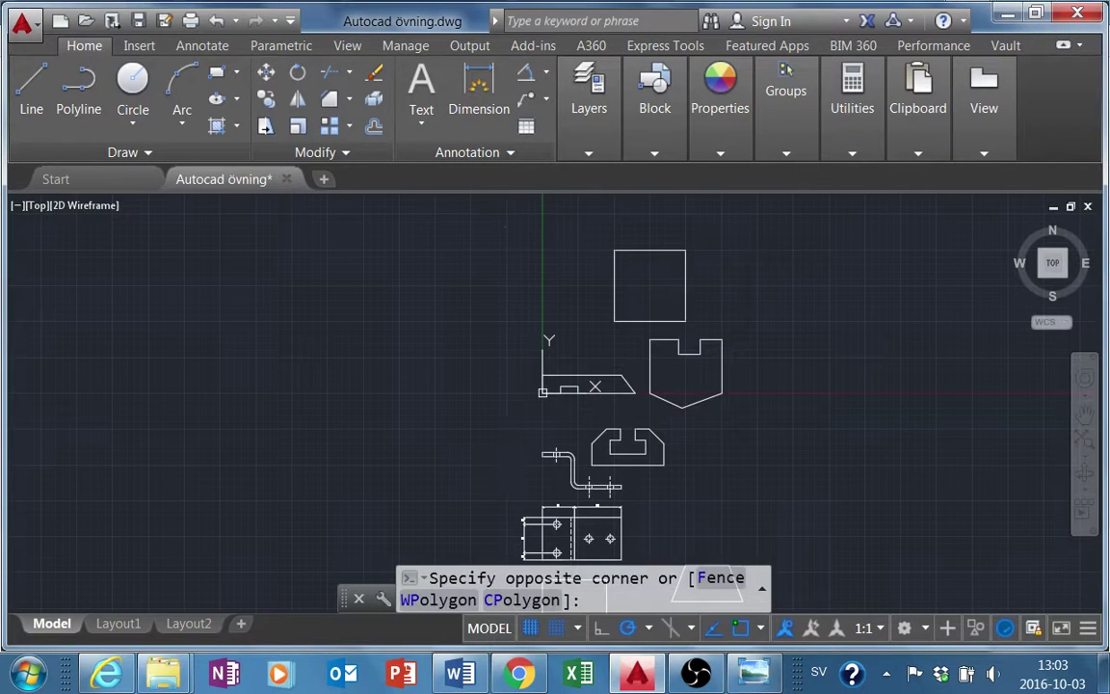
pyautogui.click(729, 409)
pyautogui.click(266, 72)
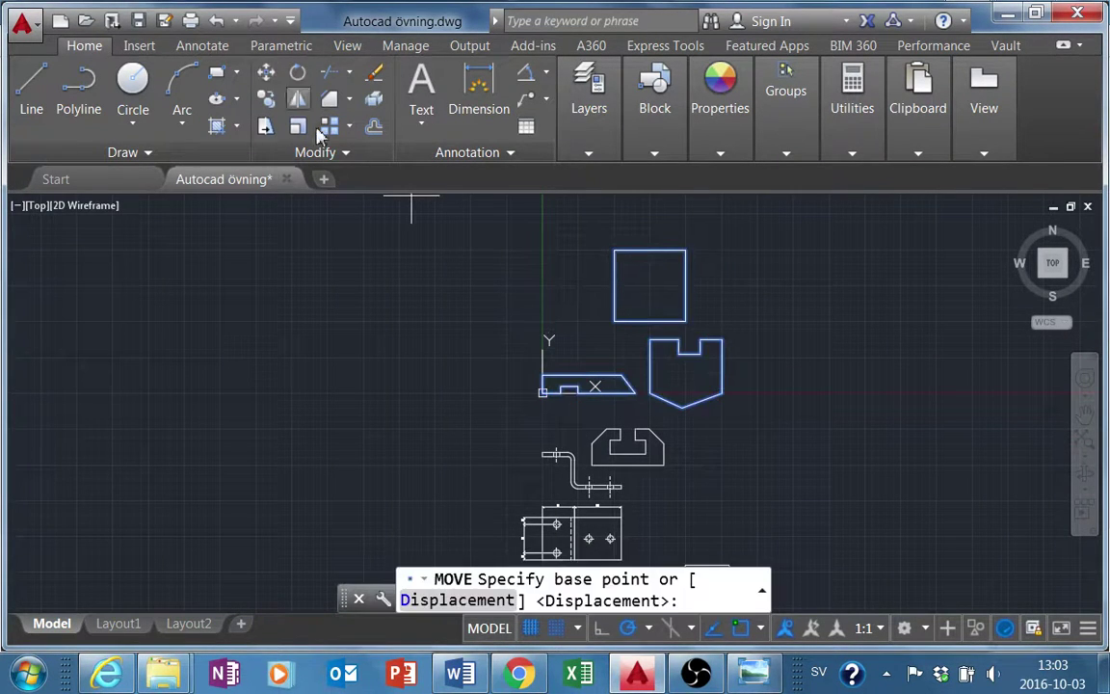
pyautogui.click(464, 296)
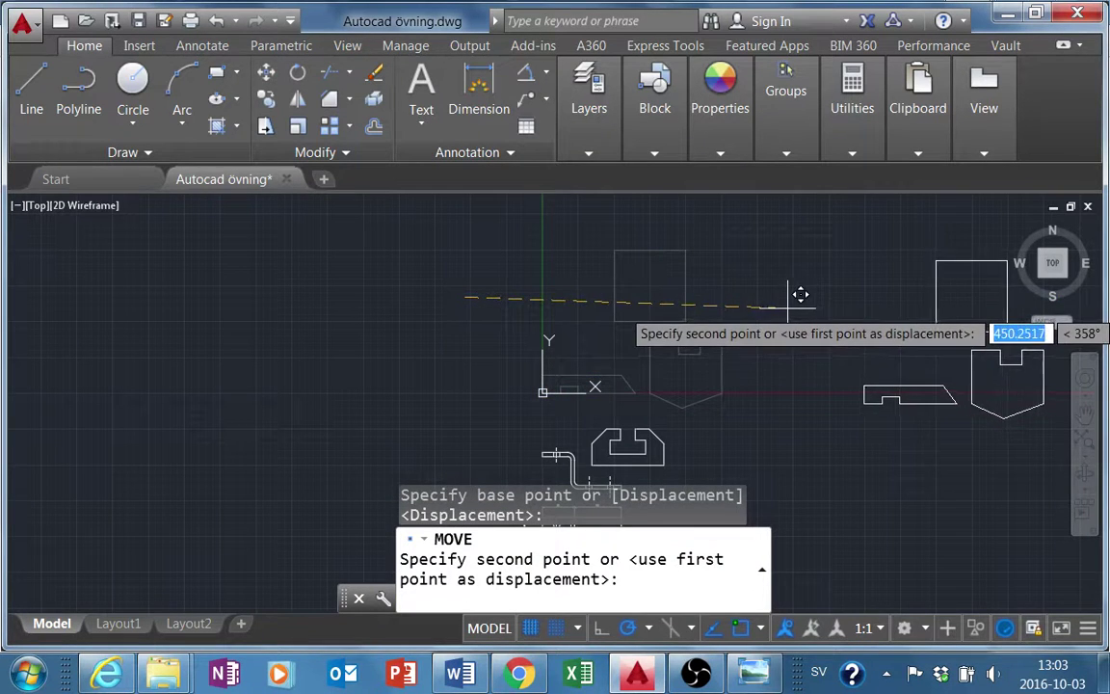
pyautogui.write('40')
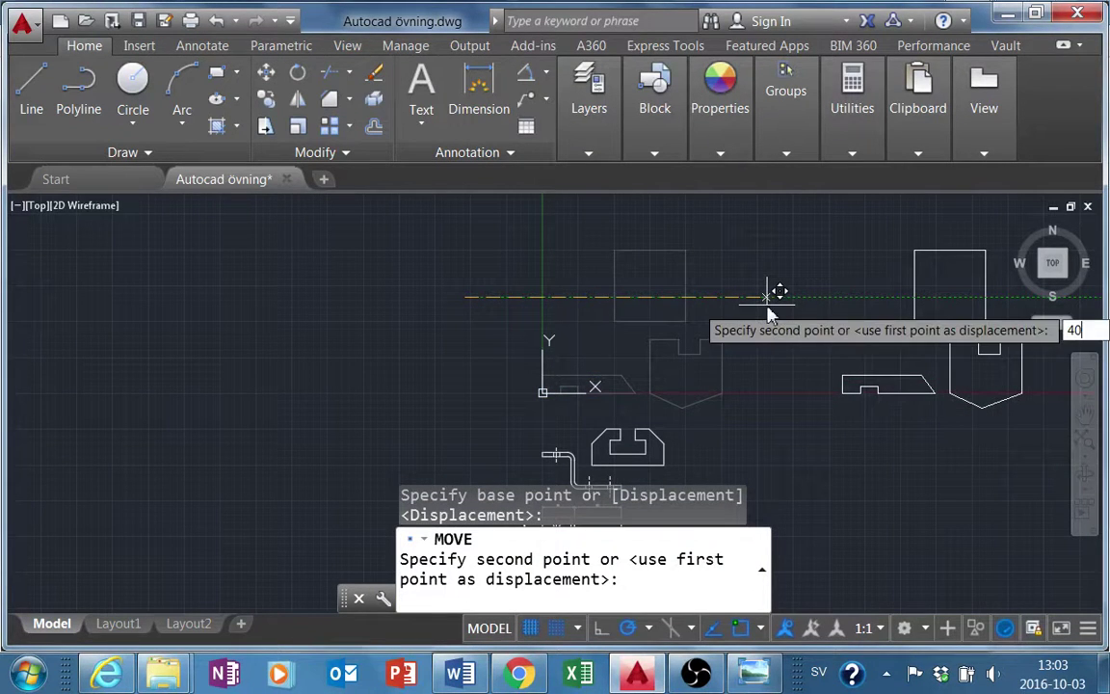
pyautogui.write('0')
pyautogui.press('Return')
pyautogui.press('Escape')
pyautogui.press('Escape')
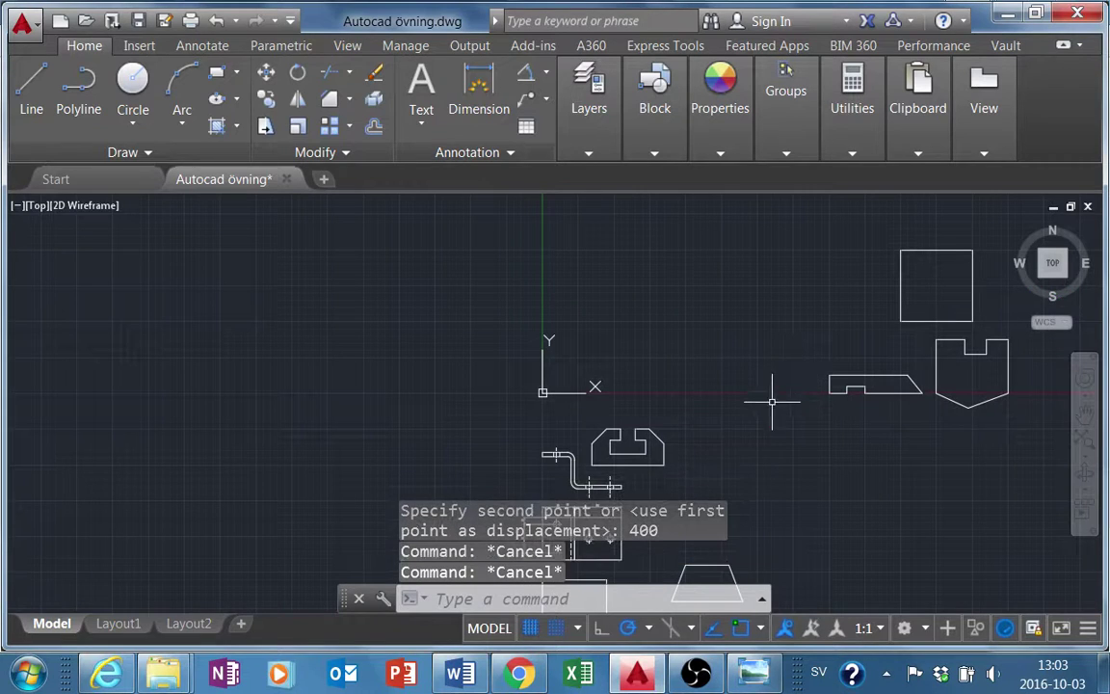
pyautogui.scroll(-2, 565, 327)
pyautogui.scroll(-3, 559, 338)
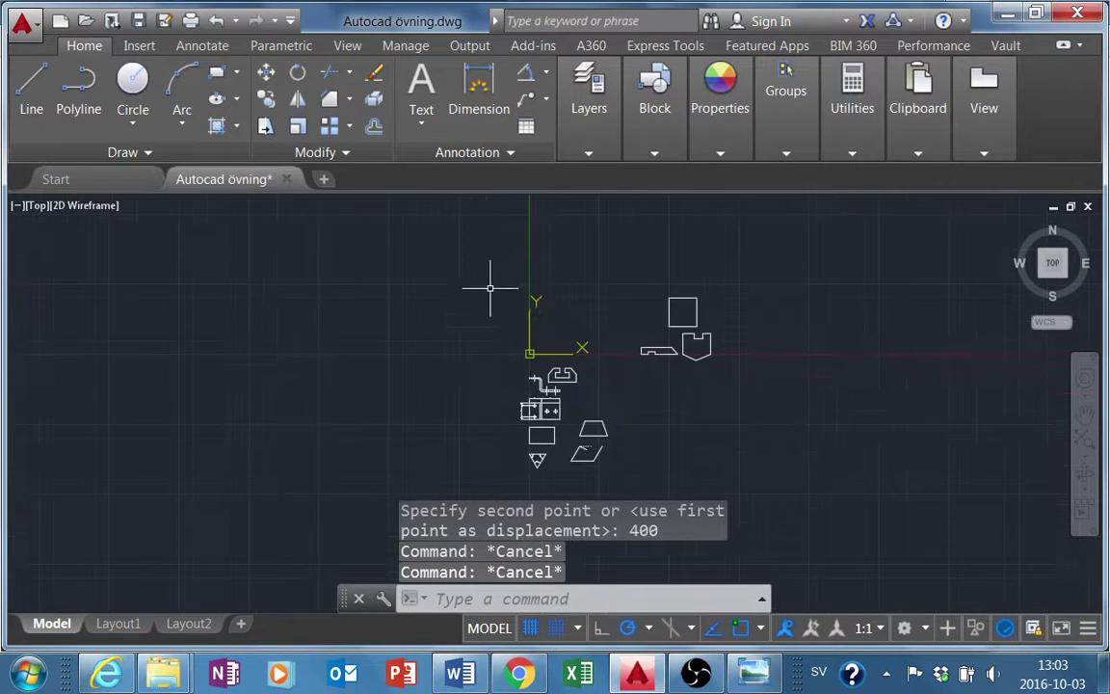
# Begin a rectangle with separate 0 coordinate entries, then cancel the unfinished attempt
pyautogui.click(217, 75)
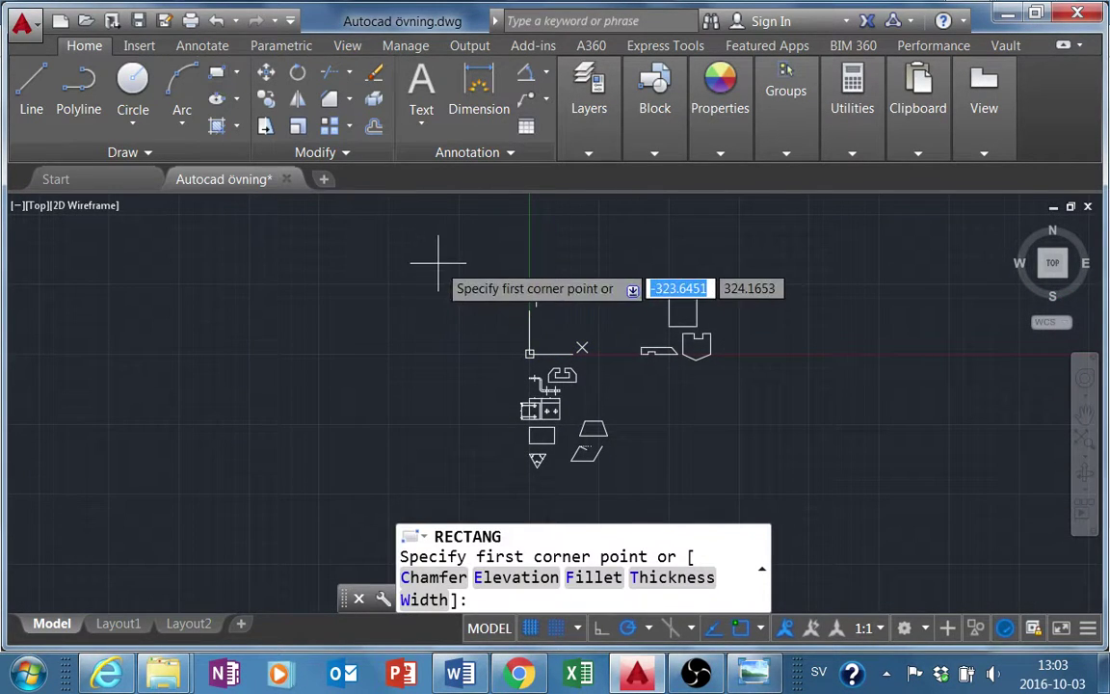
pyautogui.write('0')
pyautogui.press('Return')
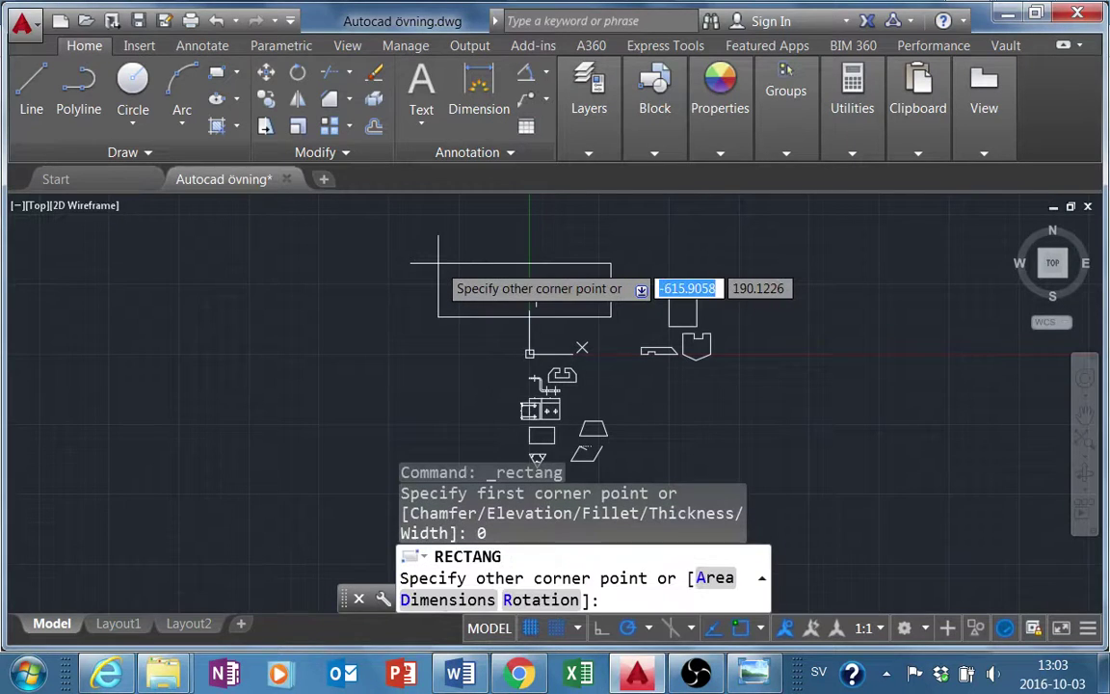
pyautogui.write('0')
pyautogui.press('Return')
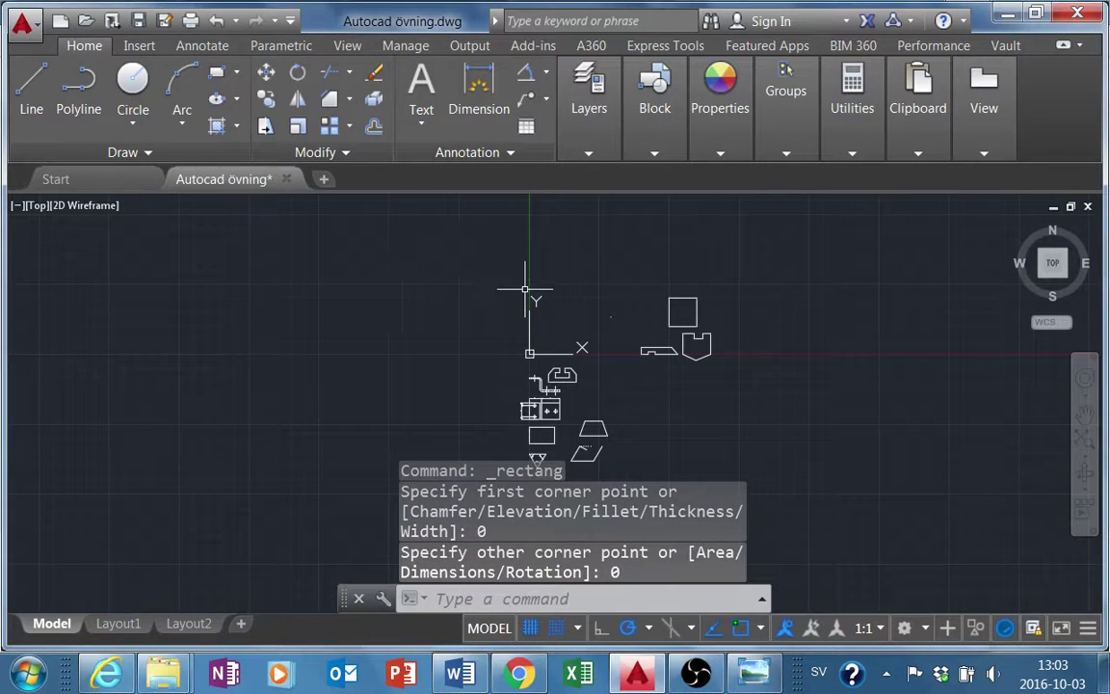
pyautogui.press('Escape')
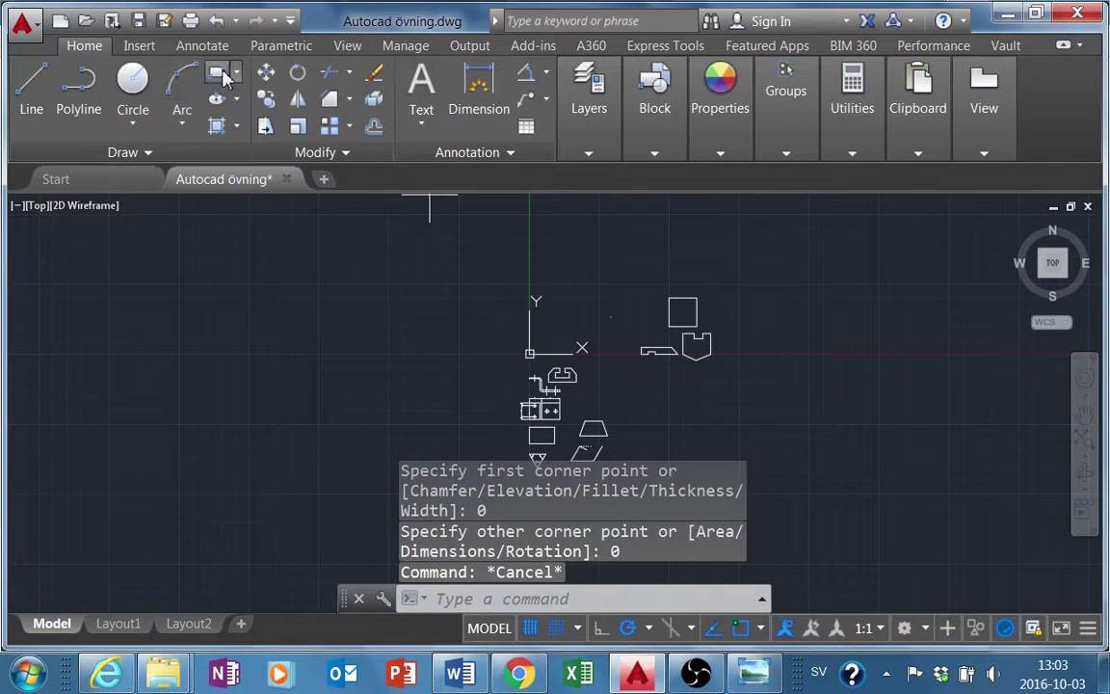
# Restart the rectangle with its first corner at the origin 0,0
pyautogui.click(220, 76)
pyautogui.write('0')
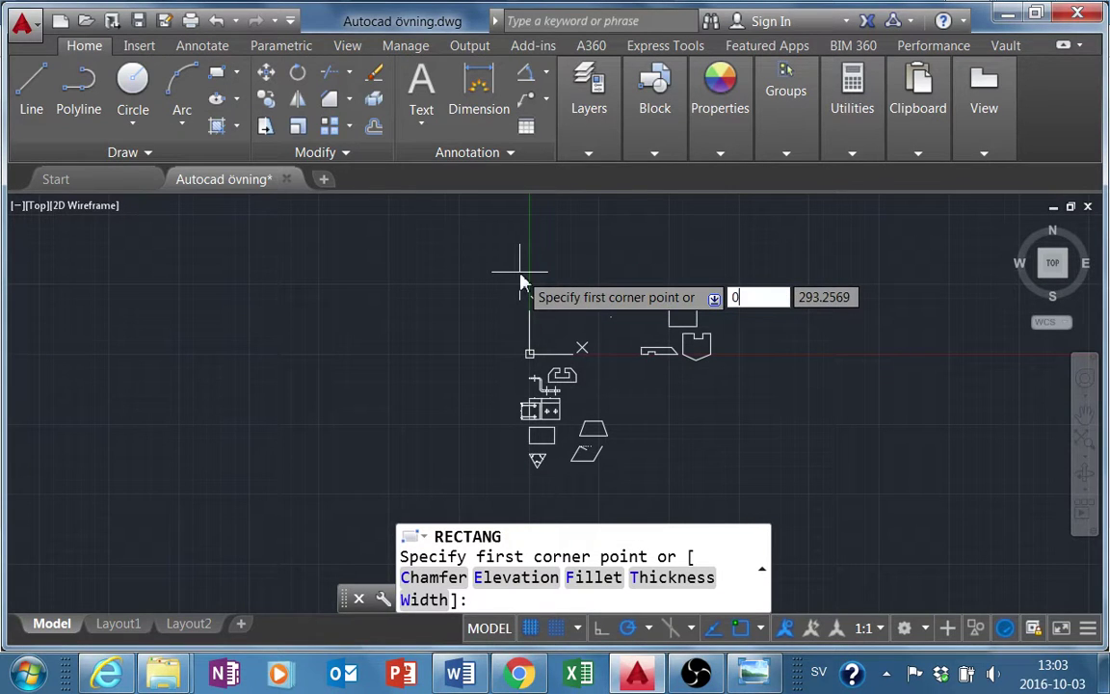
pyautogui.write(',0')
pyautogui.press('Return')
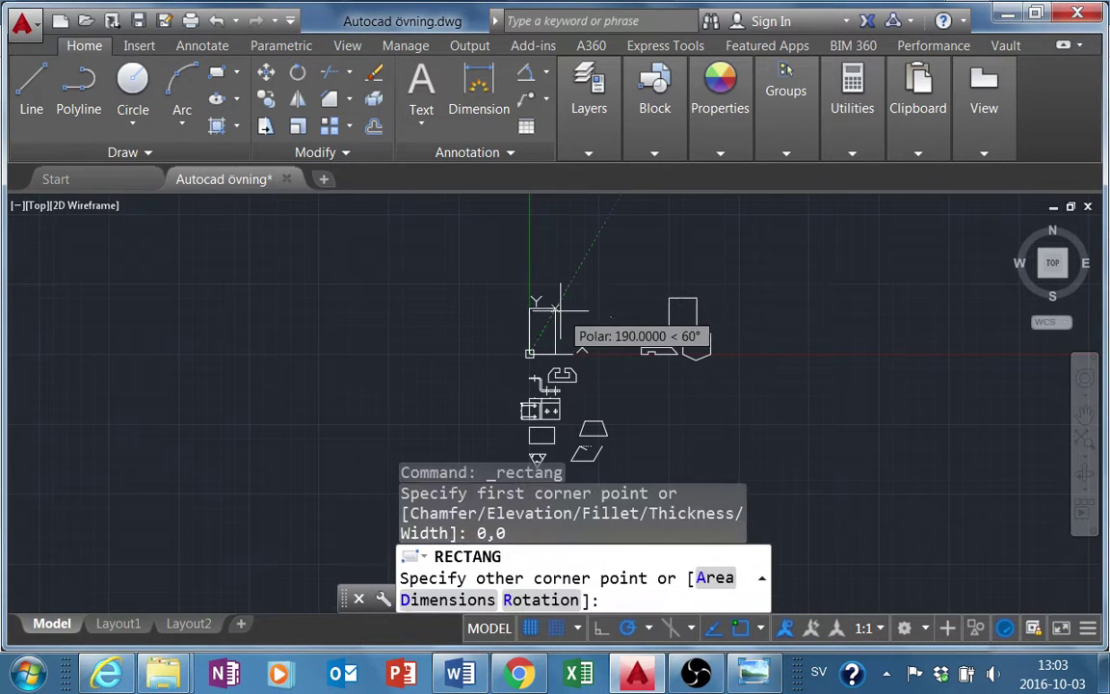
pyautogui.scroll(3, 557, 310)
pyautogui.rightClick(570, 246)
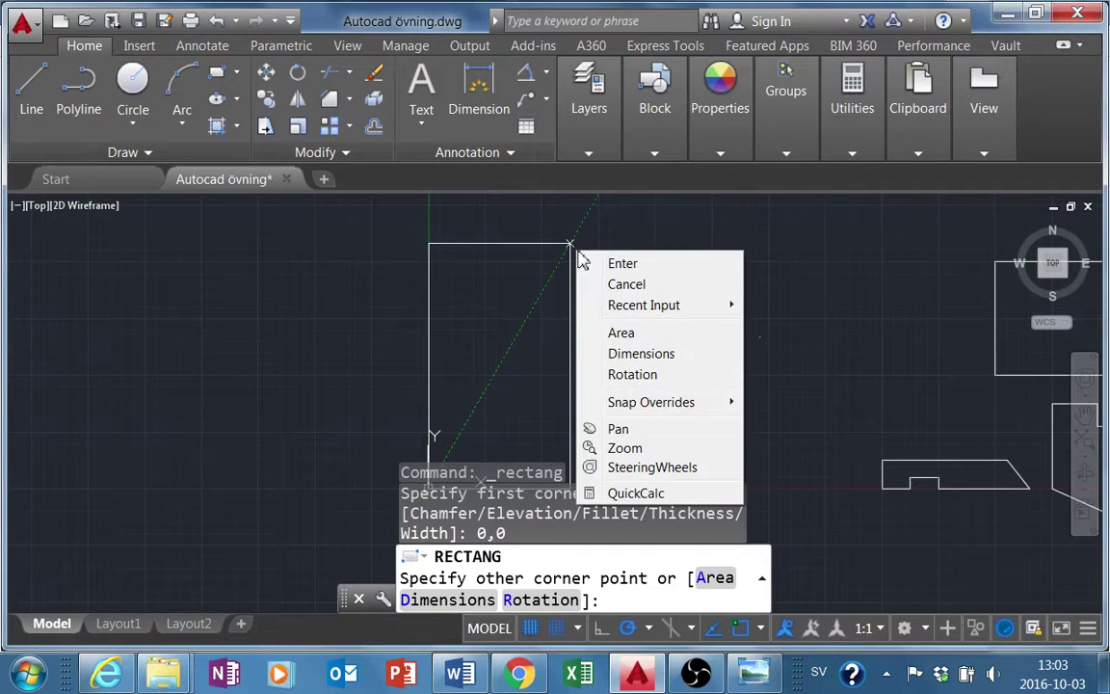
pyautogui.press('Escape')
# Complete the square at 70 wide by 70 high
pyautogui.write('70')
pyautogui.press('Tab')
pyautogui.write('70')
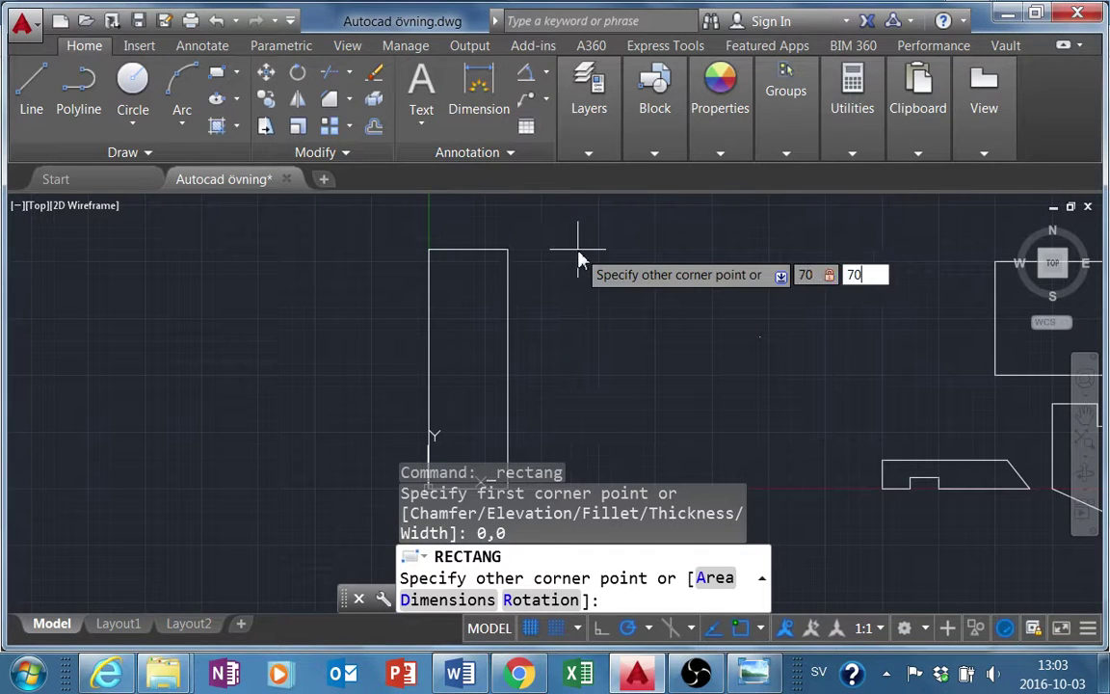
pyautogui.press('Return')
pyautogui.press('Escape')
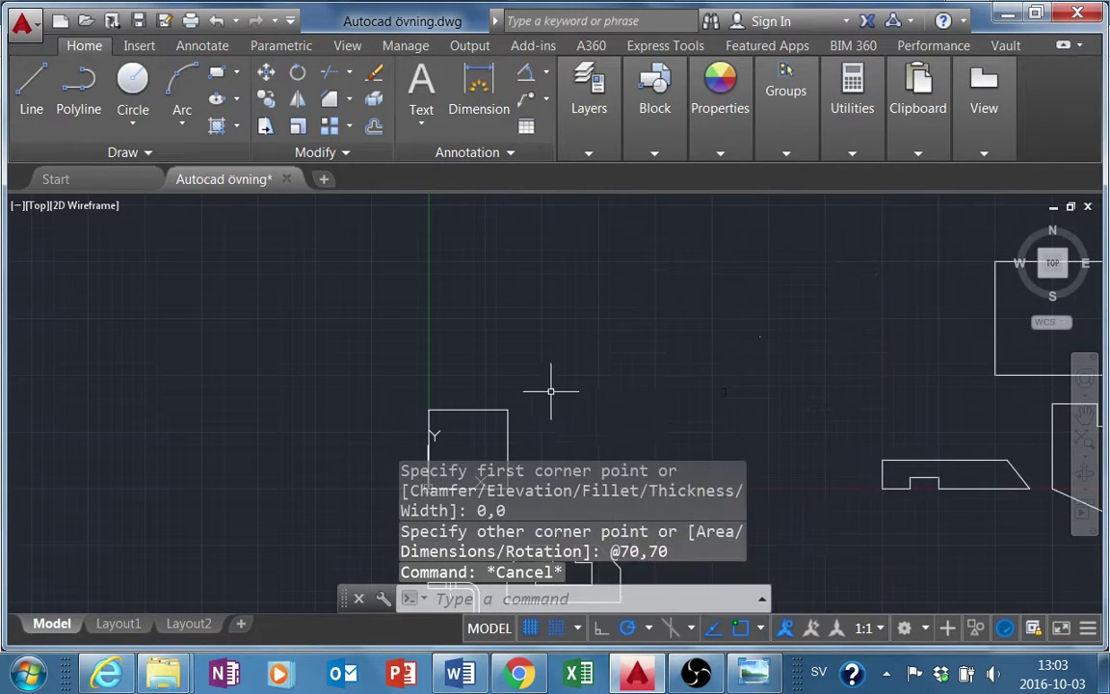
pyautogui.scroll(-2, 550, 389)
pyautogui.scroll(-1, 556, 385)
pyautogui.moveTo(556, 386); pyautogui.dragTo(569, 346, button='middle')
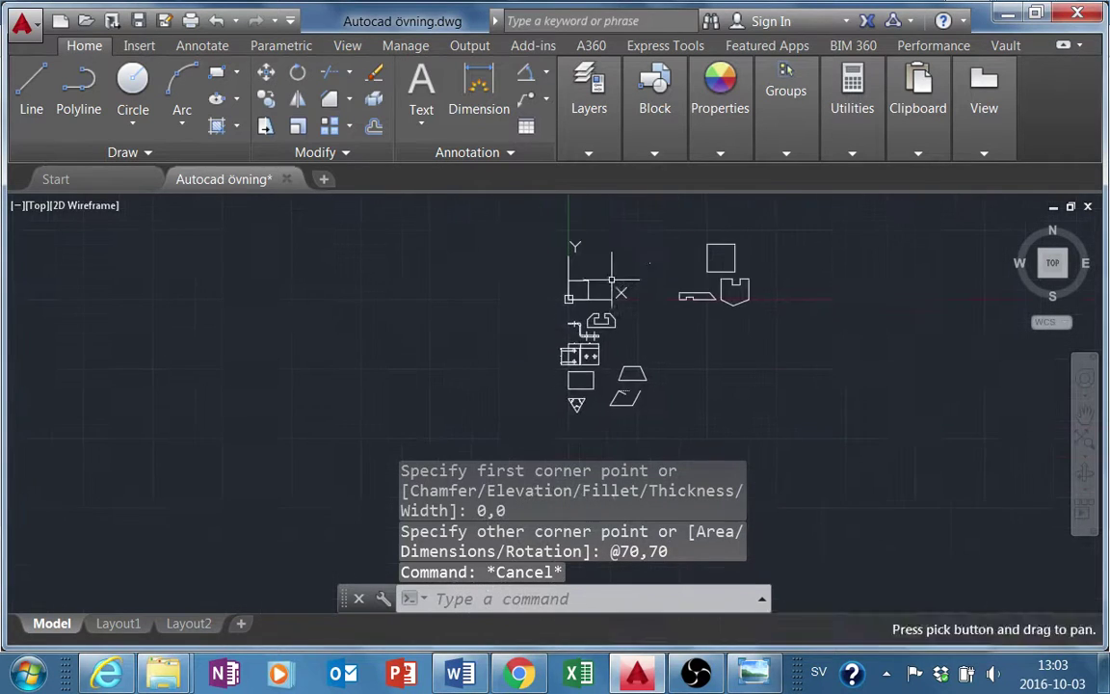
pyautogui.scroll(3, 594, 285)
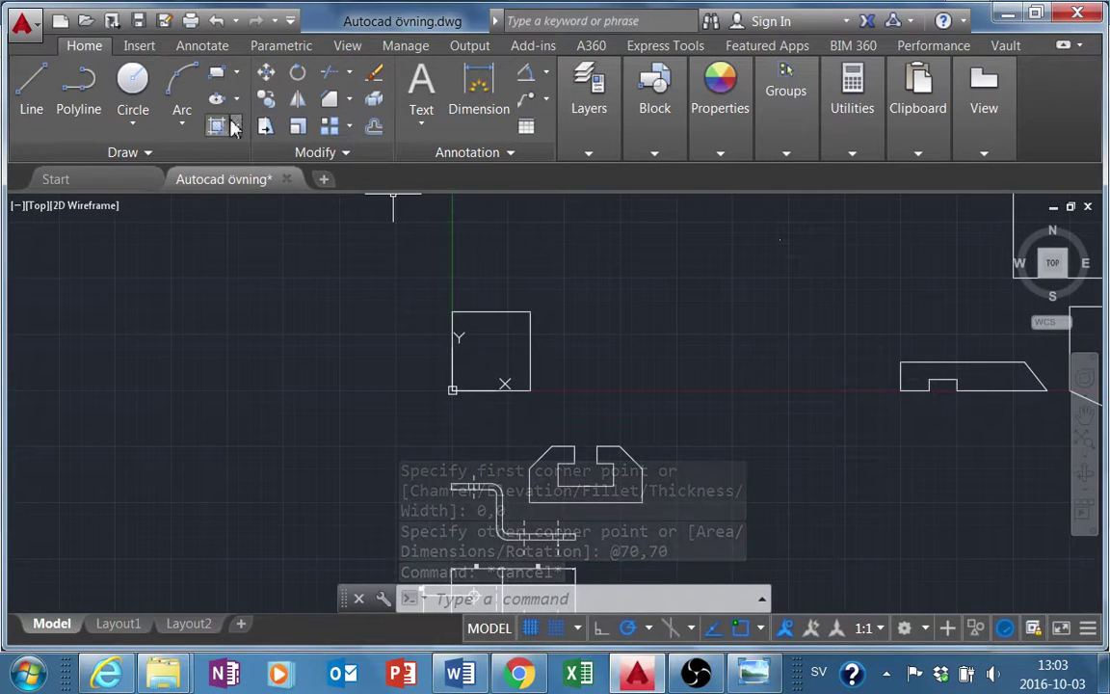
# Draw a 3-point circle through the square's bottom-left, top-left and top-right corners
pyautogui.click(142, 125)
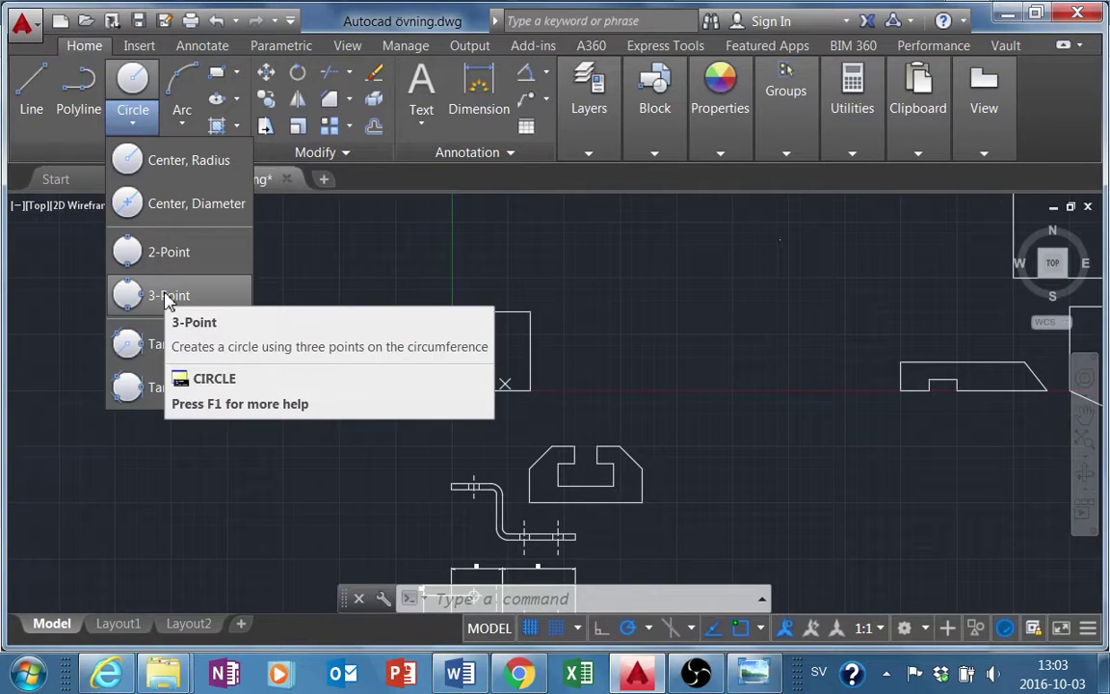
pyautogui.click(169, 296)
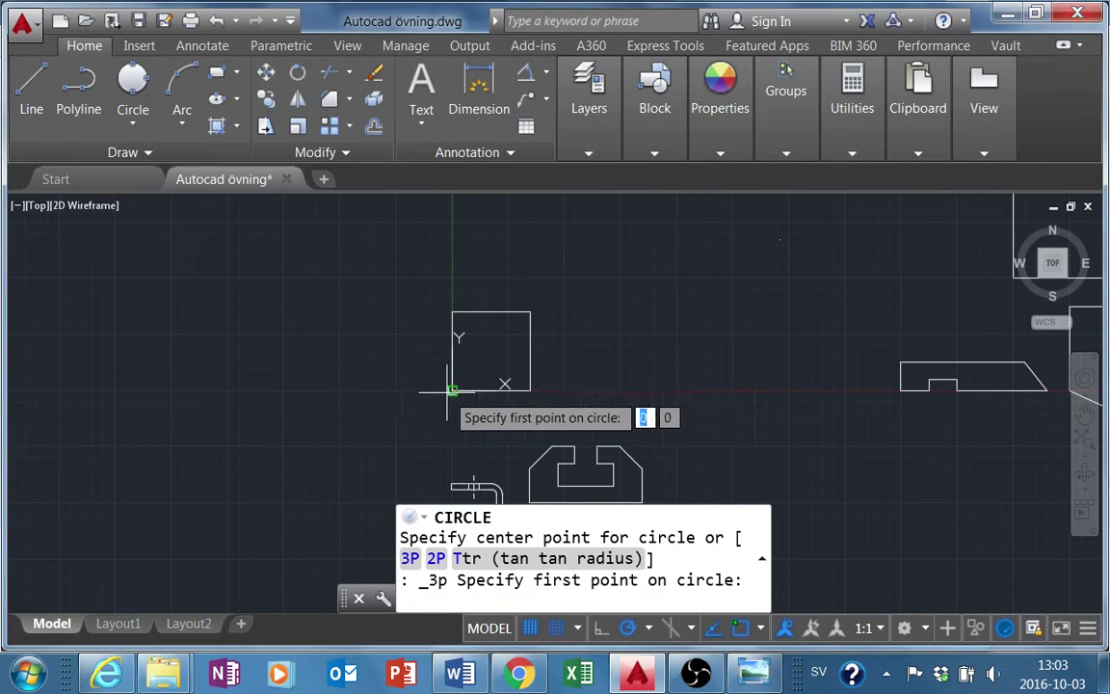
pyautogui.click(452, 390)
pyautogui.click(453, 311)
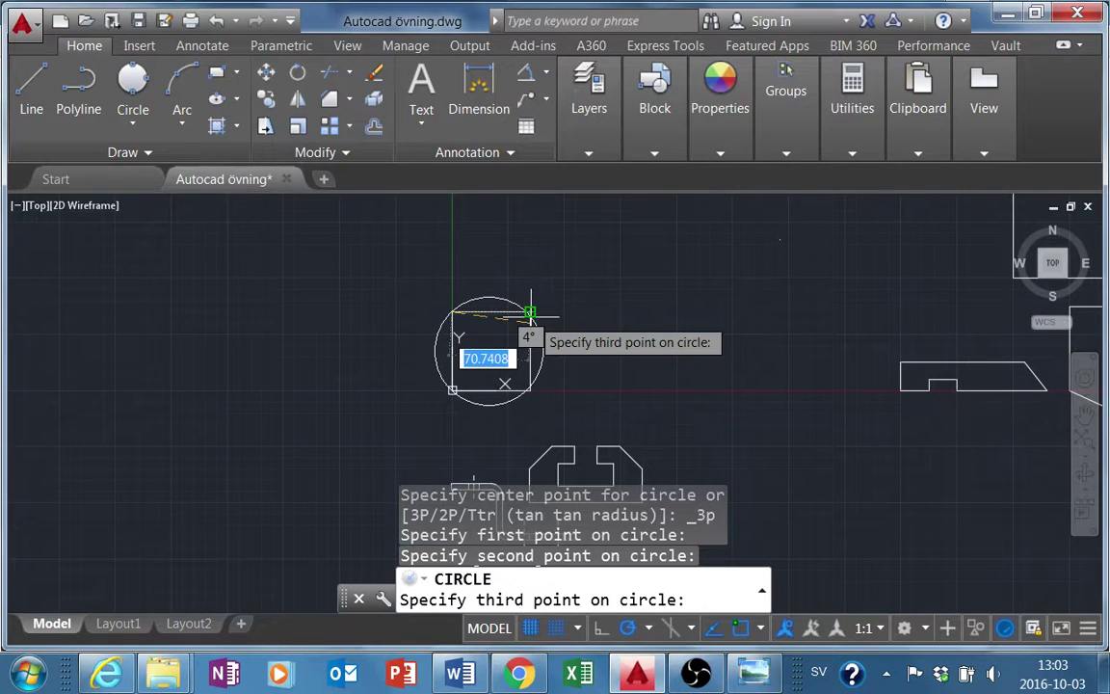
pyautogui.click(530, 312)
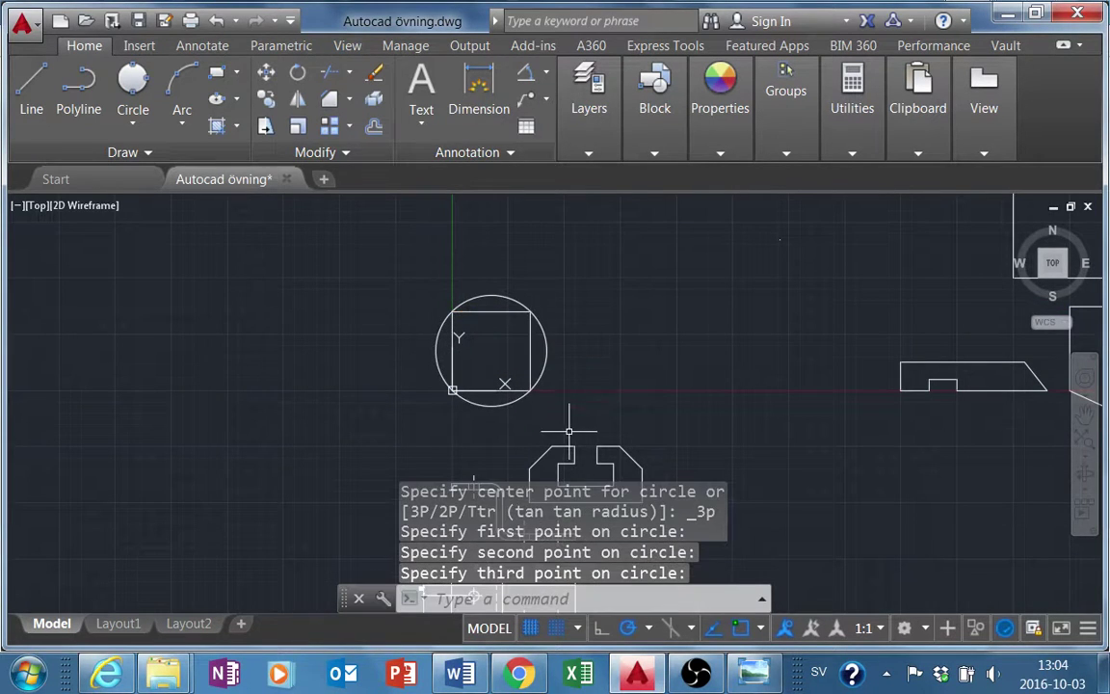
pyautogui.scroll(5, 531, 358)
pyautogui.scroll(-4, 516, 339)
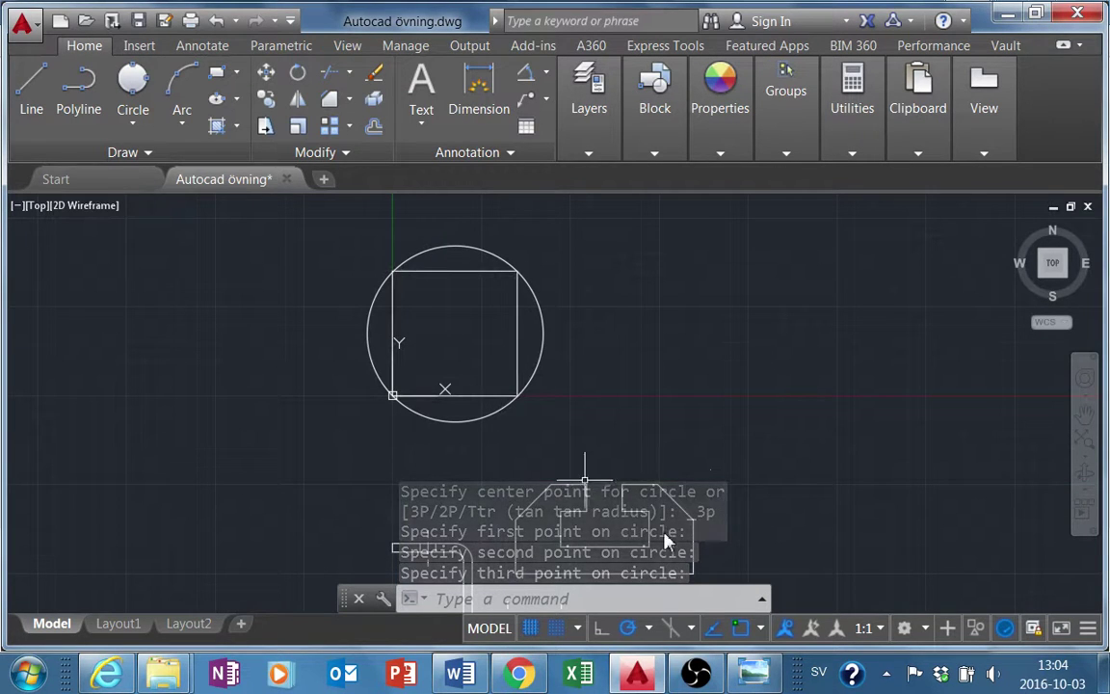
pyautogui.moveTo(746, 468); pyautogui.dragTo(786, 415, button='middle')
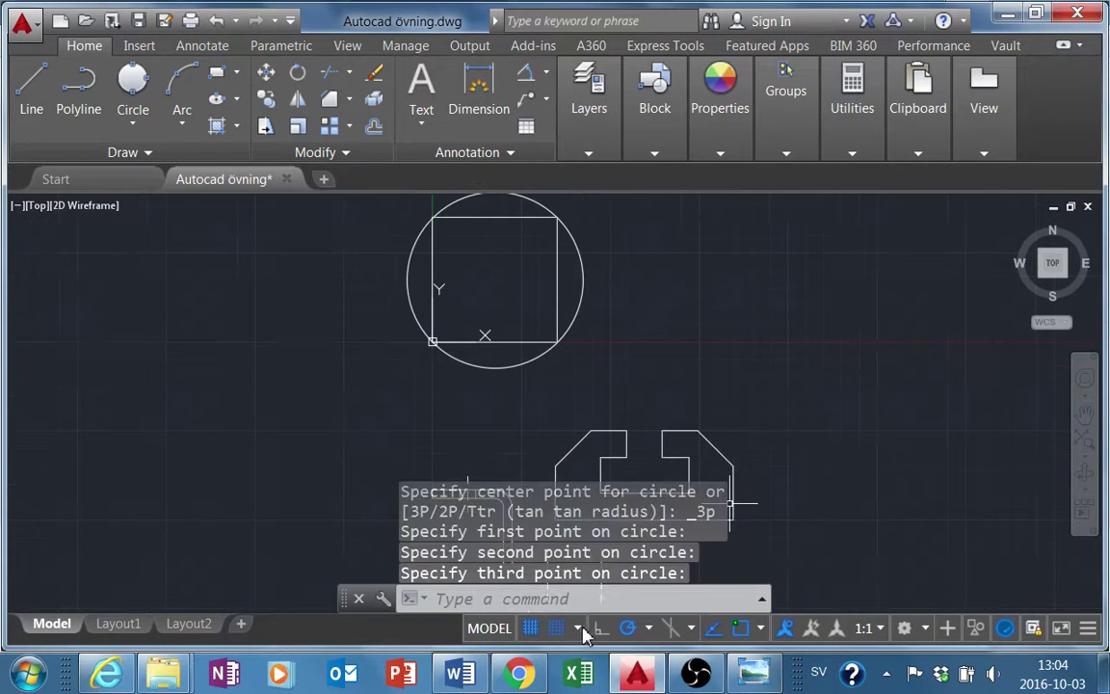
# Disable grid snap, enable Object Snap in Drafting Settings, then glance at the exercise sheet
pyautogui.click(573, 626)
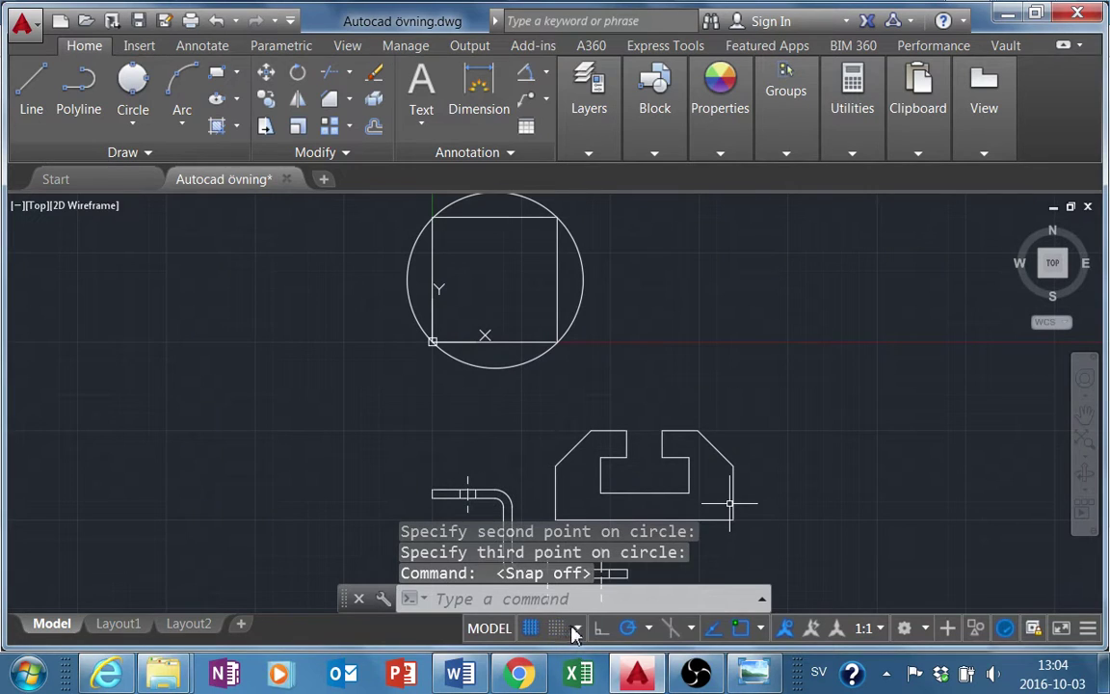
pyautogui.click(580, 627)
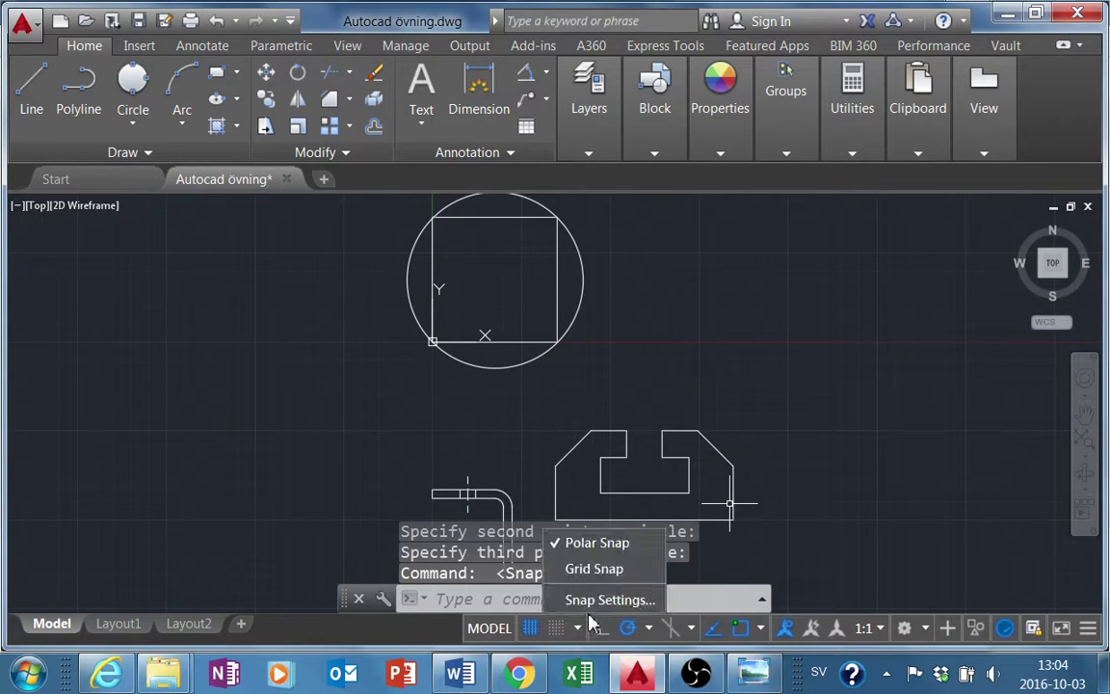
pyautogui.click(593, 602)
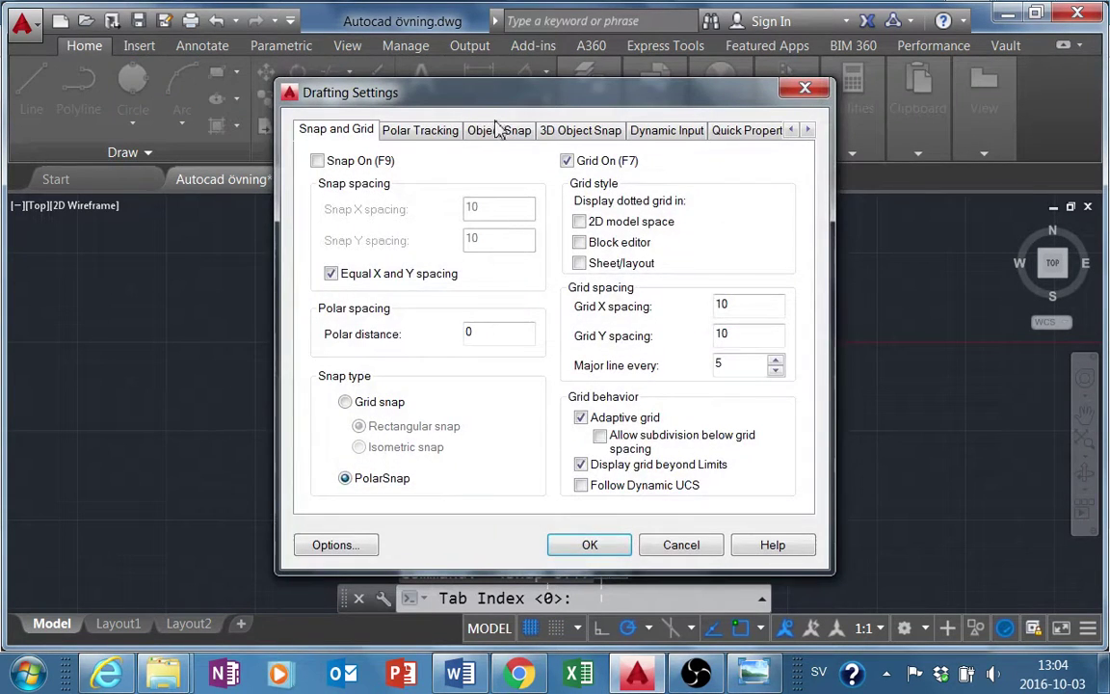
pyautogui.click(498, 131)
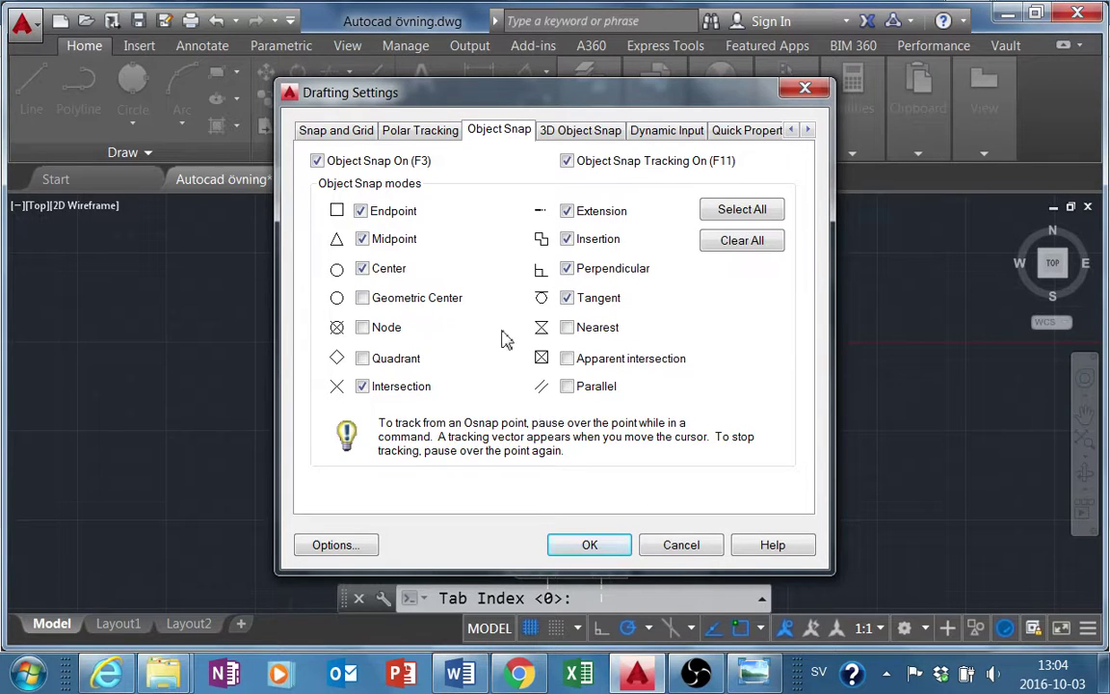
pyautogui.click(316, 161)
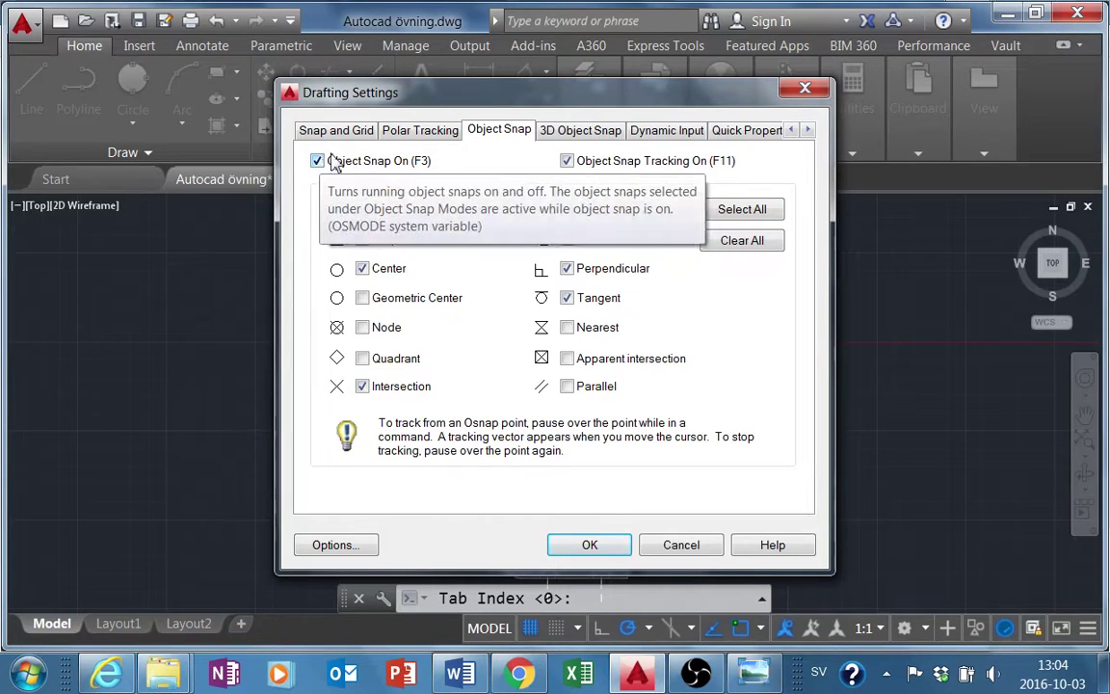
pyautogui.click(586, 545)
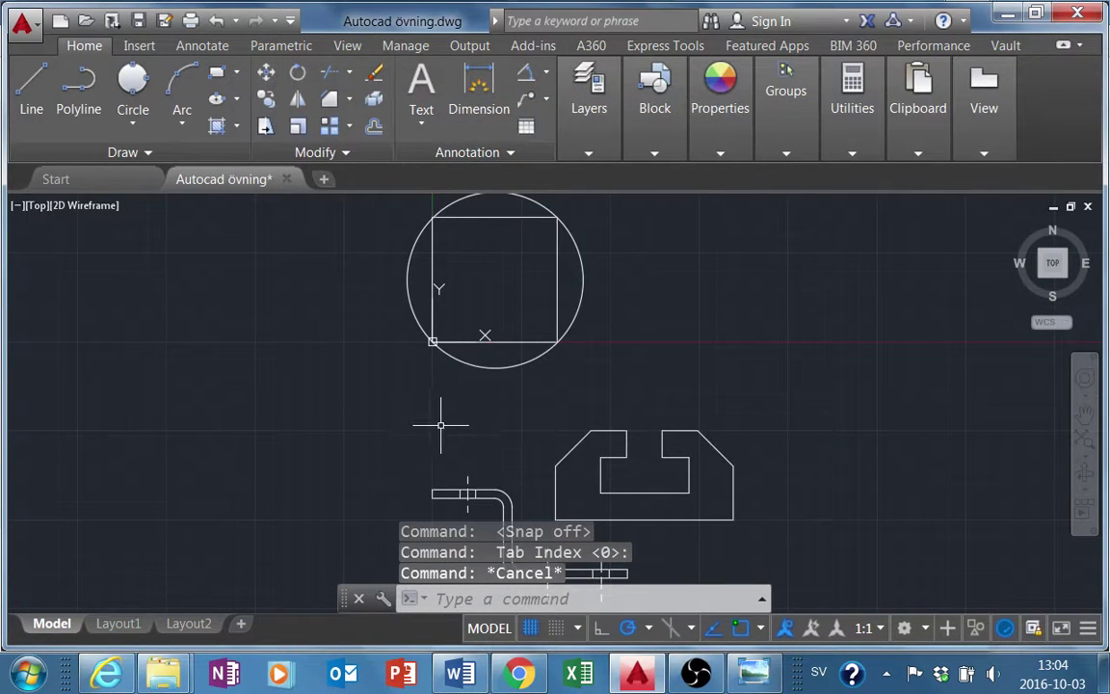
pyautogui.click(634, 677)
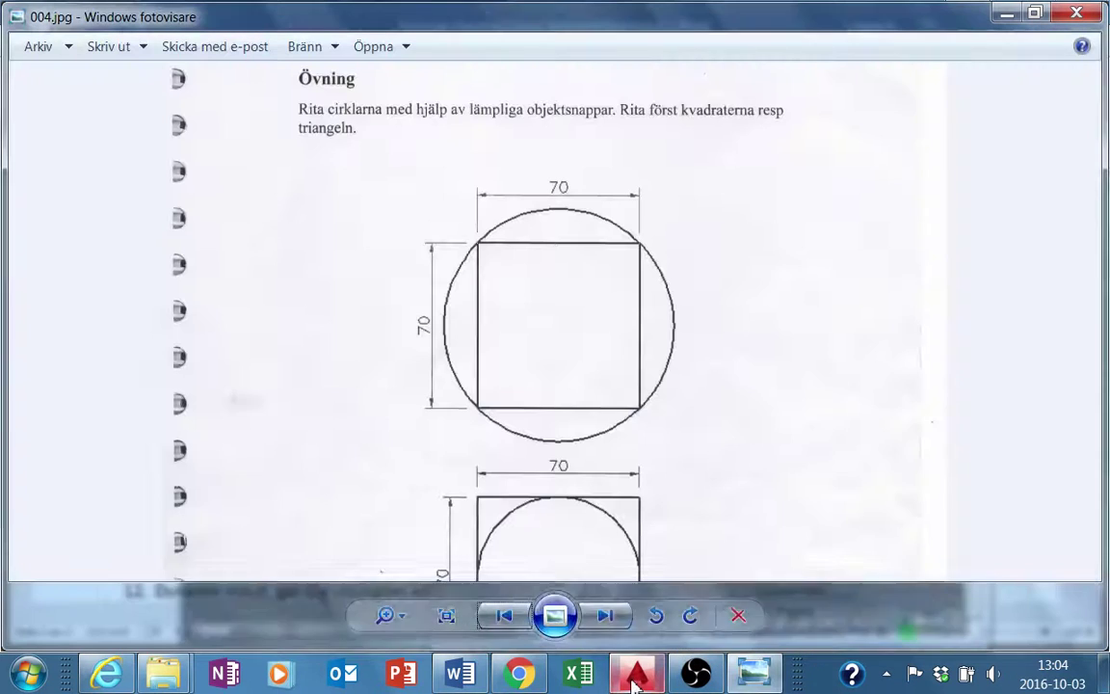
pyautogui.click(638, 672)
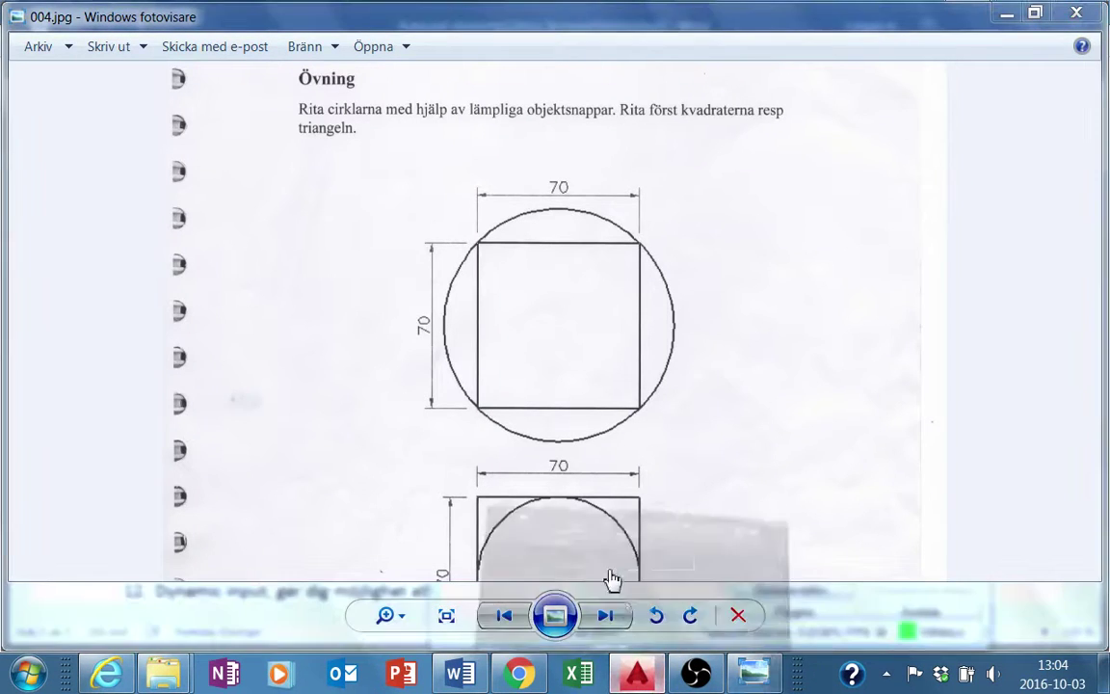
# Copy the 70×70 square 100 units to the right, based at its lower-left corner
pyautogui.click(528, 341)
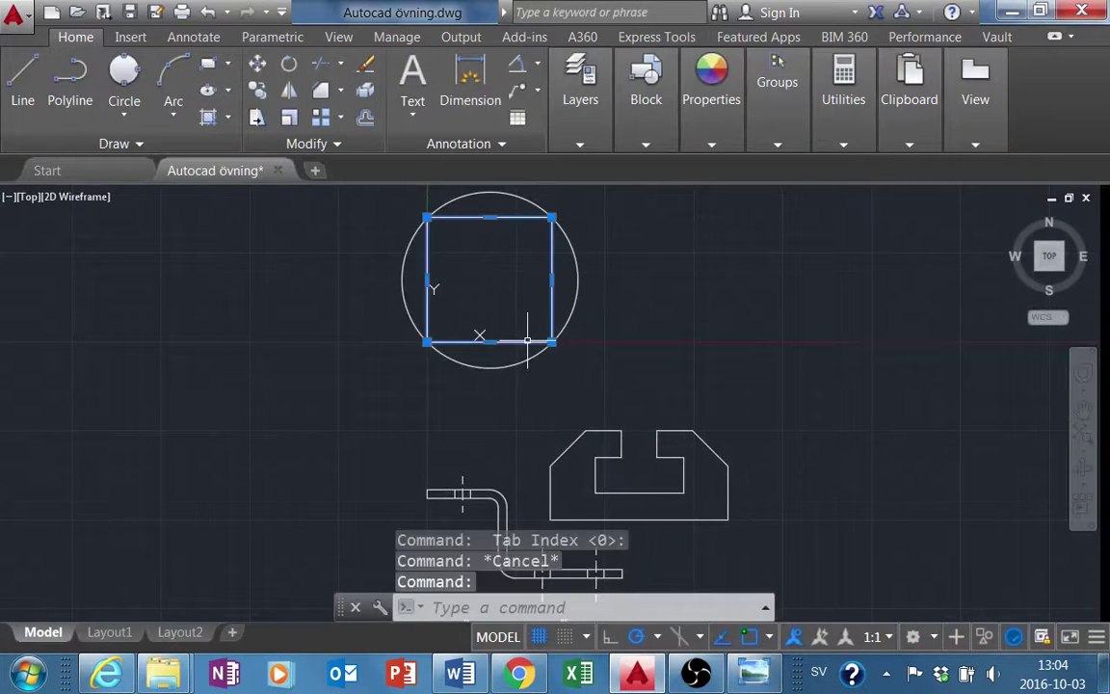
pyautogui.click(257, 90)
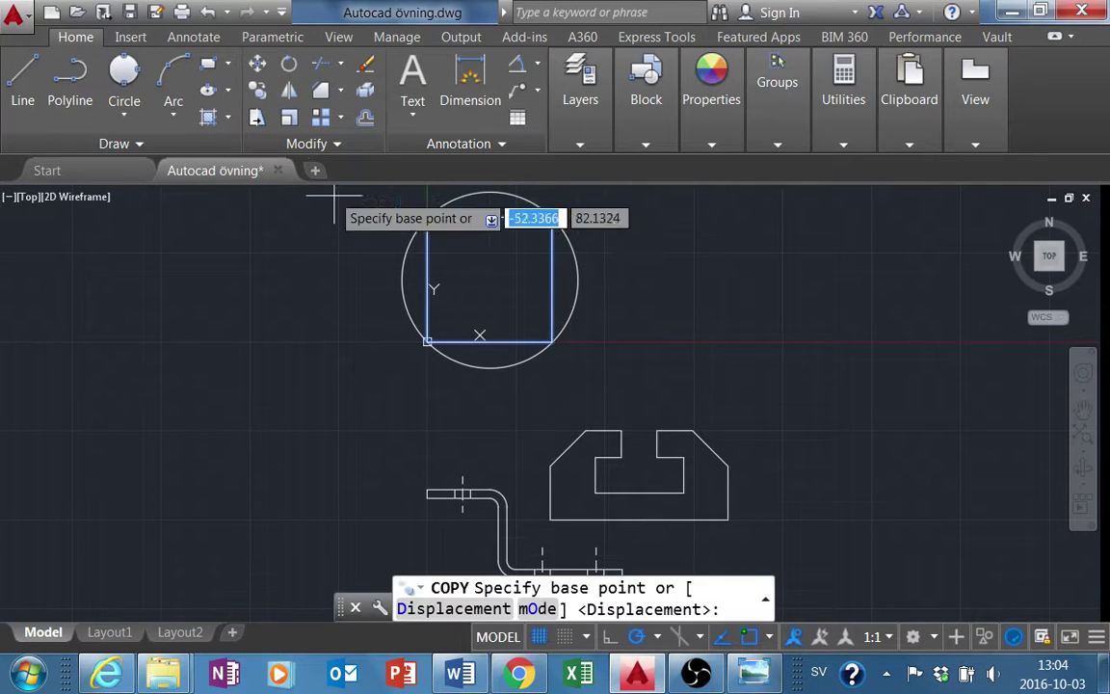
pyautogui.click(427, 341)
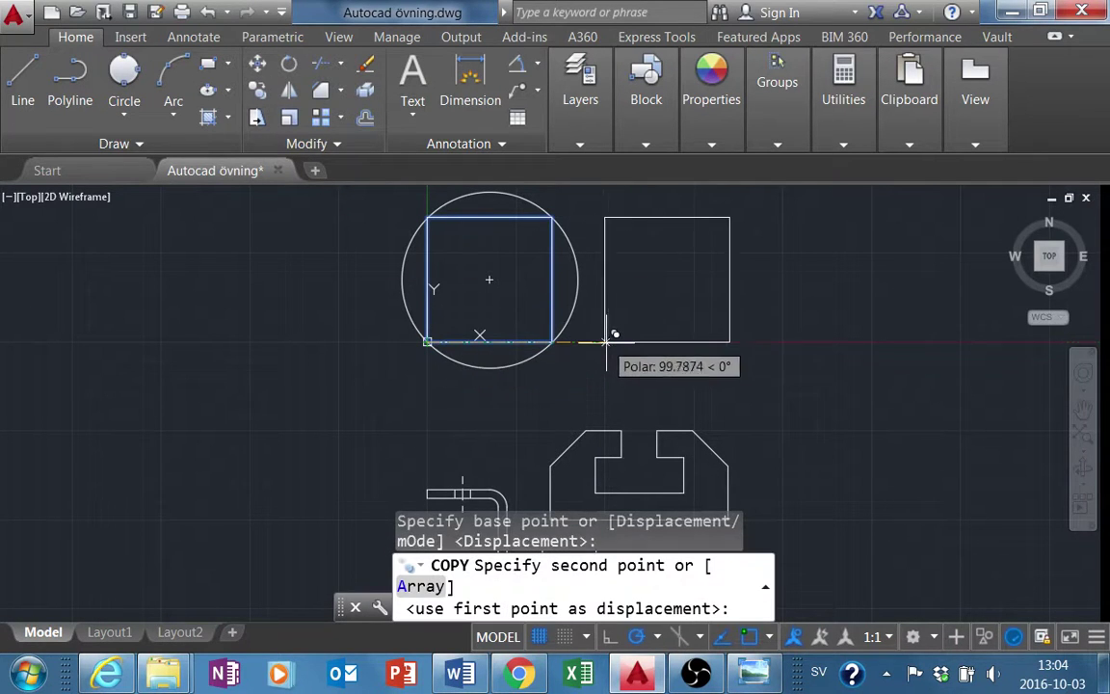
pyautogui.write('100')
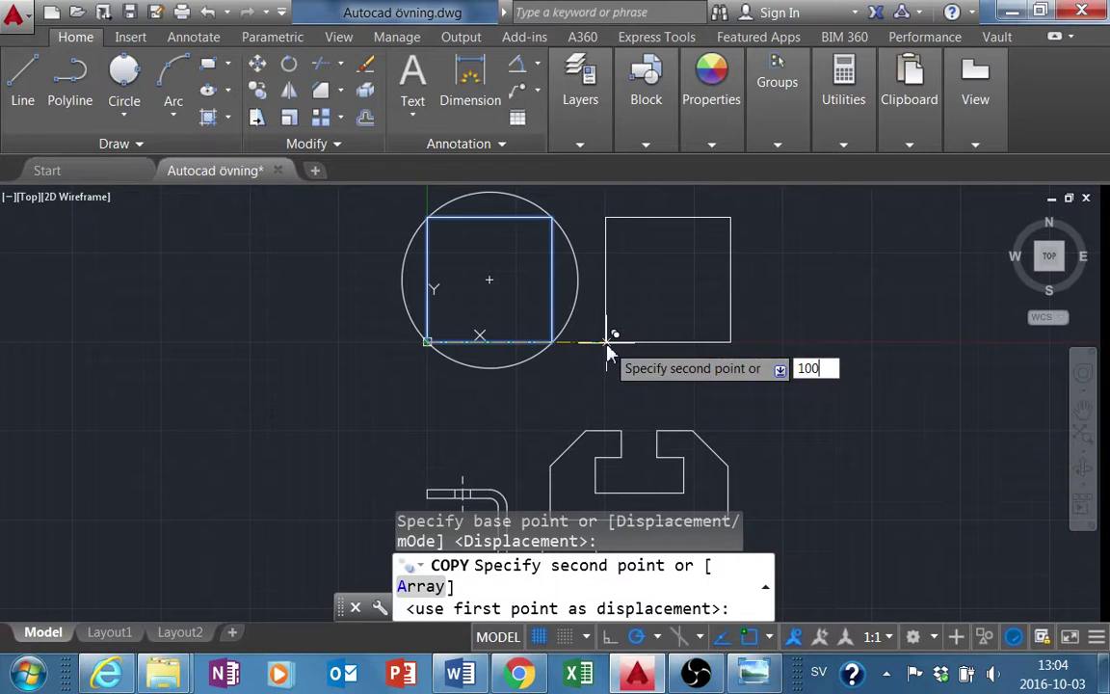
pyautogui.press('Return')
pyautogui.press('Escape')
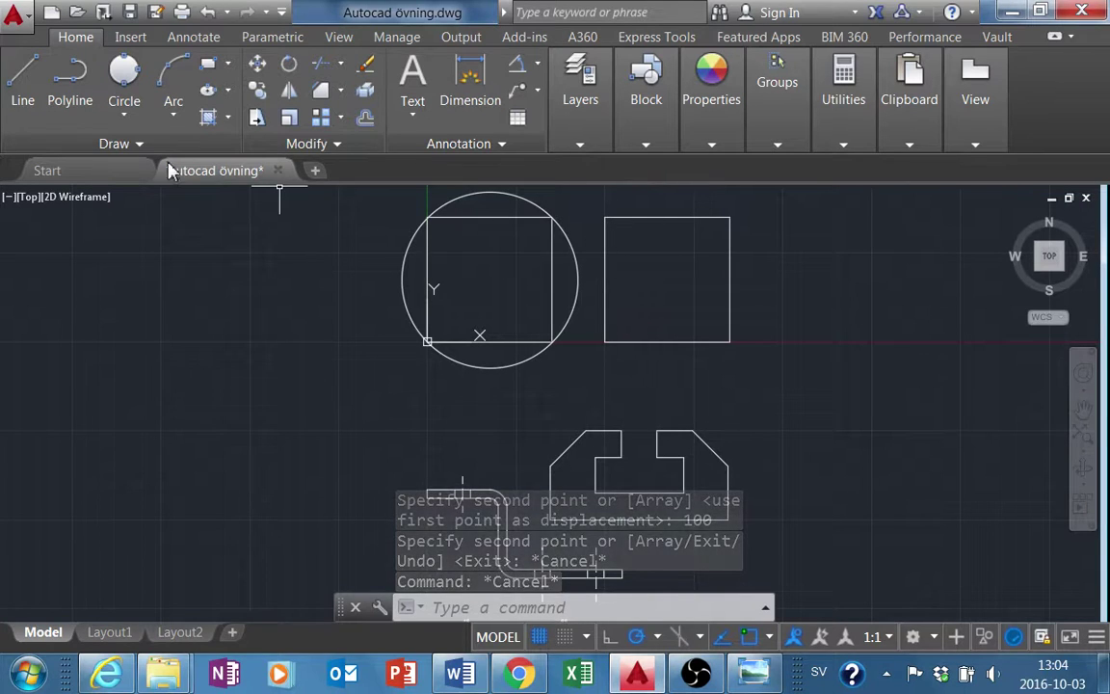
pyautogui.click(139, 115)
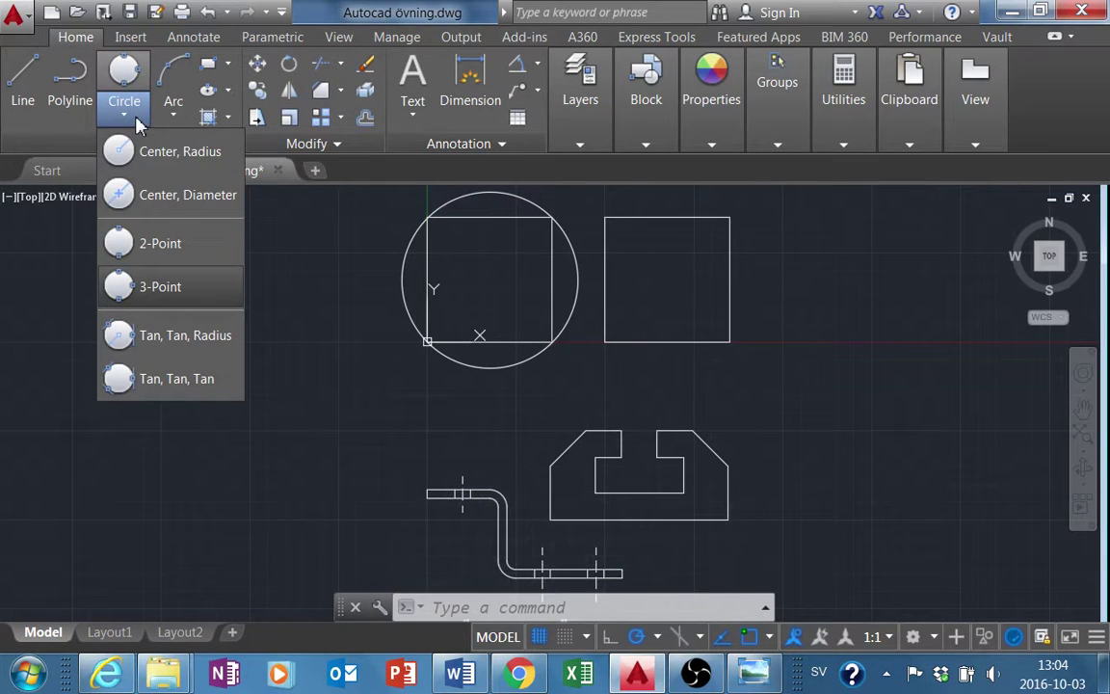
# Draw a Tan, Tan, Tan circle touching the copied square's left, top and right sides
pyautogui.click(212, 381)
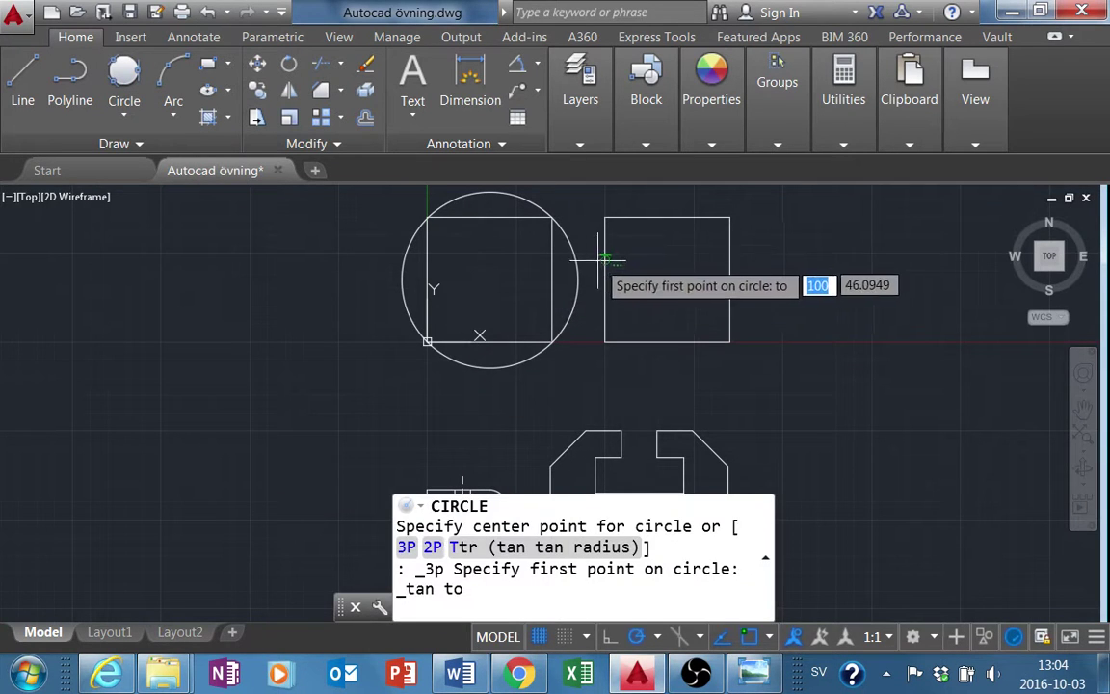
pyautogui.click(605, 256)
pyautogui.click(660, 217)
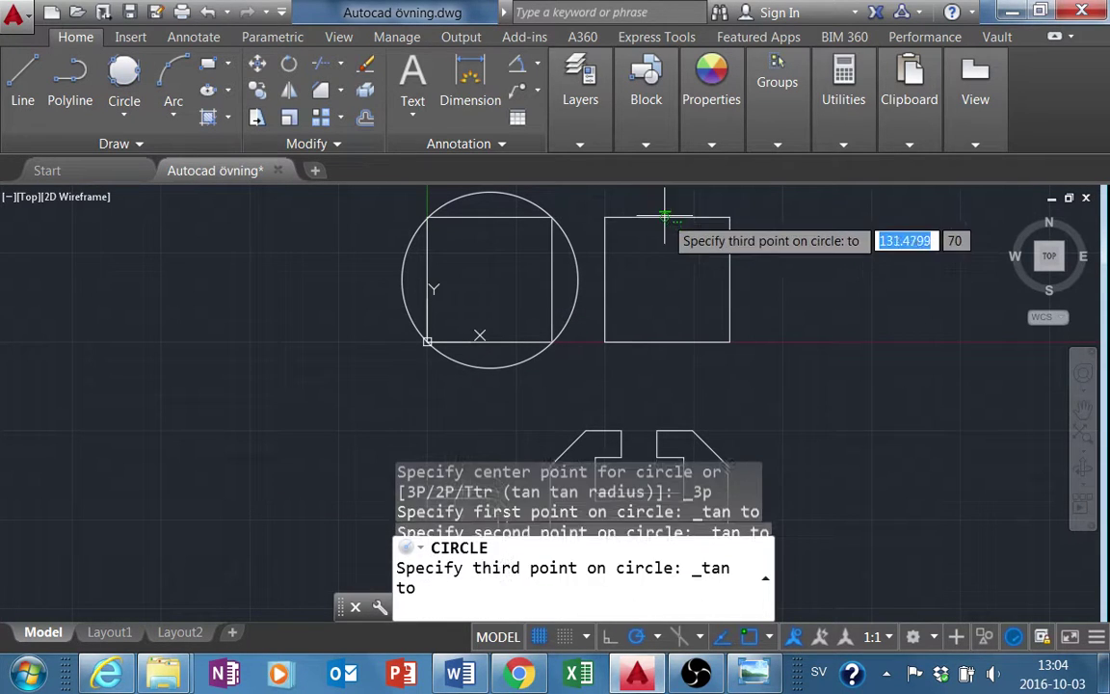
pyautogui.click(730, 274)
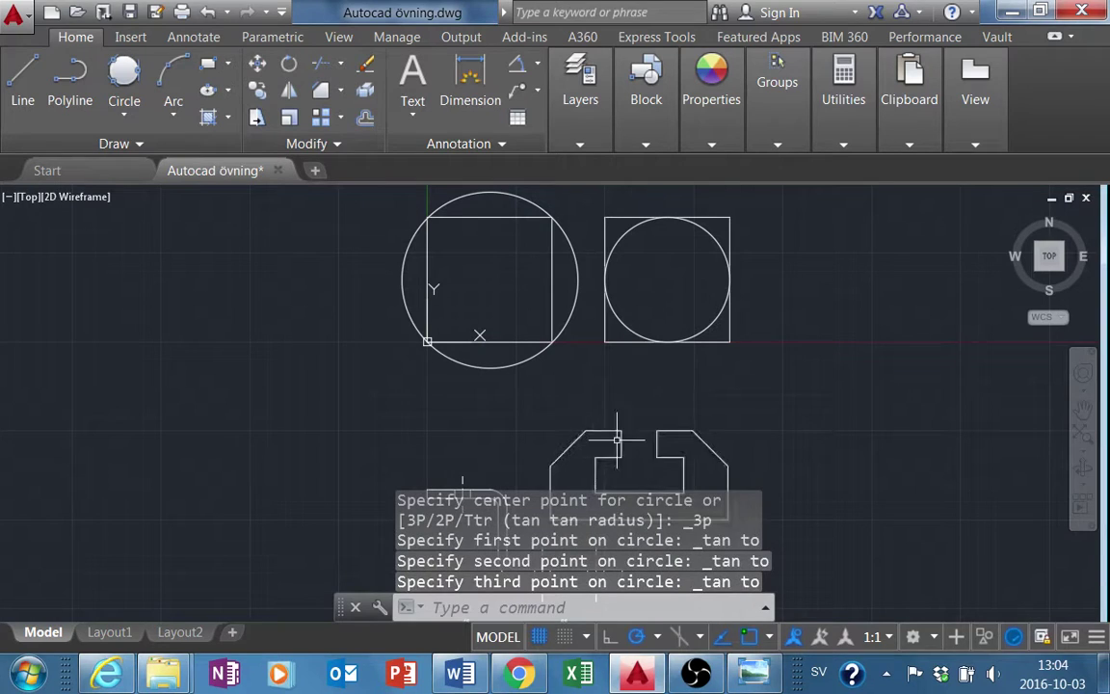
pyautogui.scroll(-4, 524, 421)
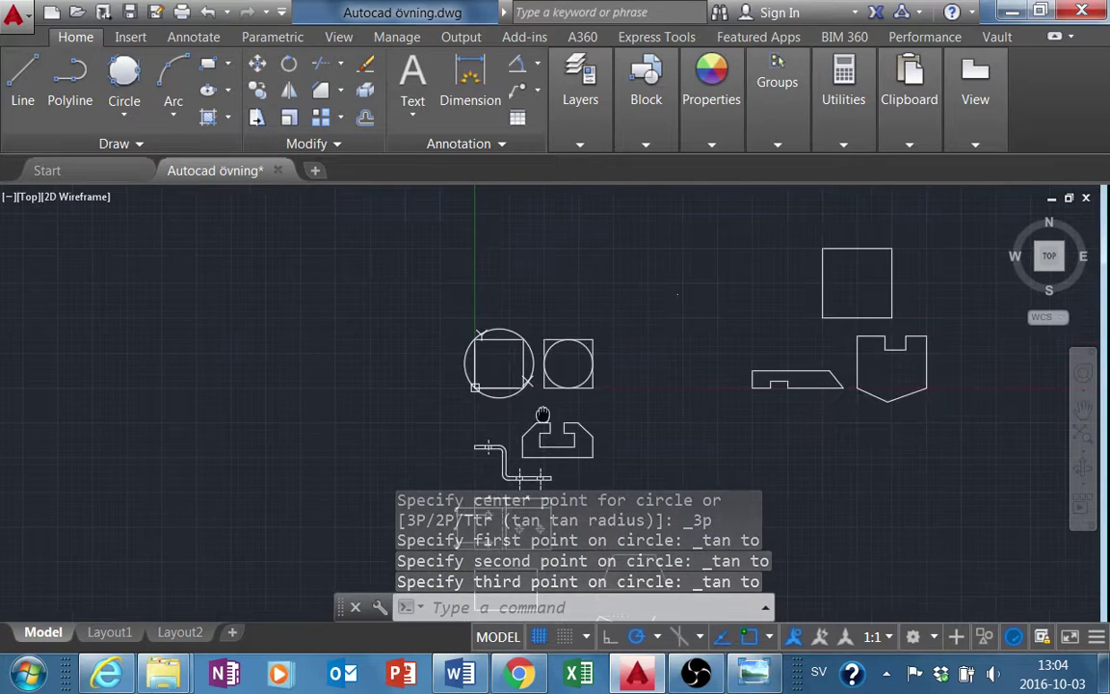
pyautogui.moveTo(524, 421); pyautogui.dragTo(440, 356, button='middle')
pyautogui.scroll(3, 453, 342)
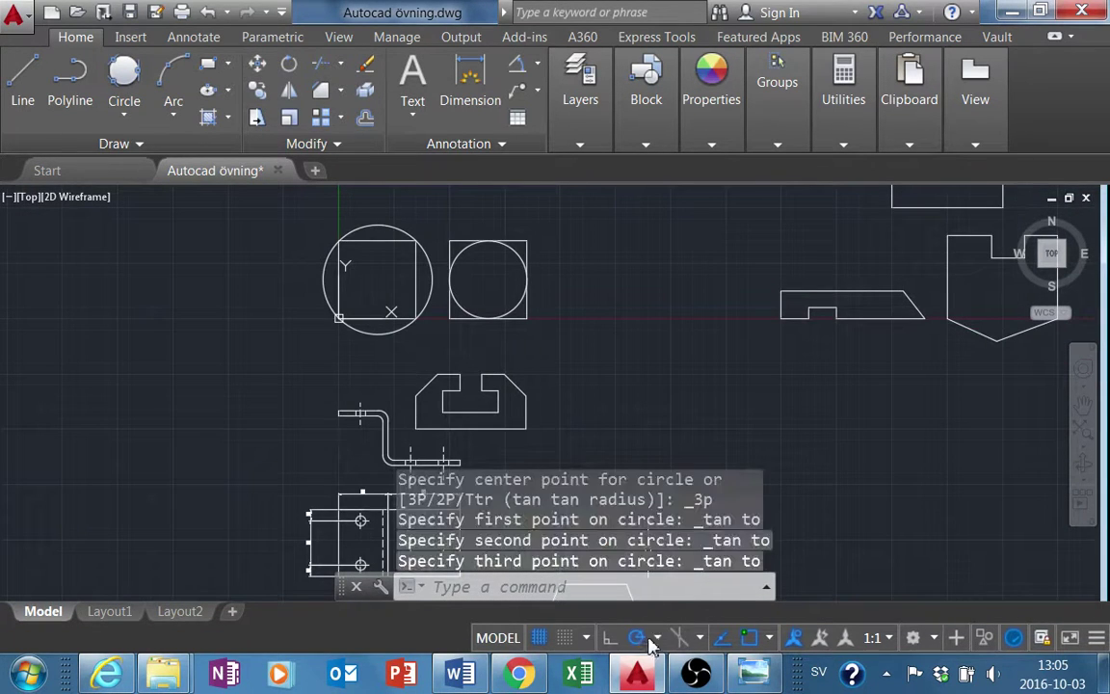
pyautogui.click(753, 675)
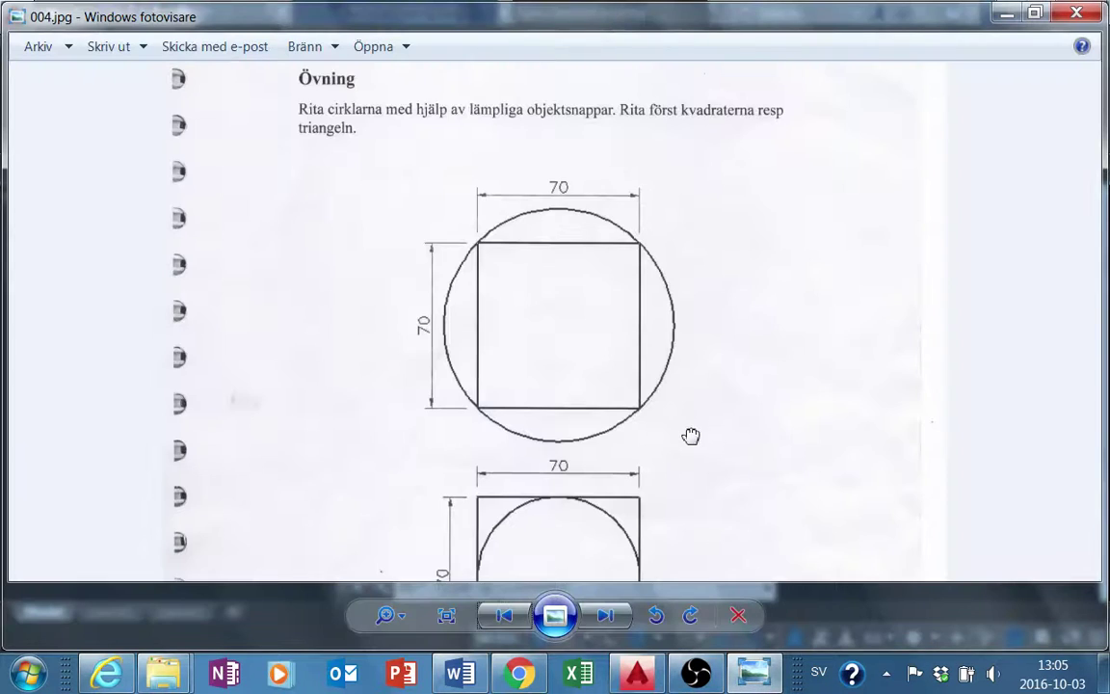
pyautogui.scroll(-2, 690, 433)
pyautogui.moveTo(623, 527); pyautogui.dragTo(643, 448)
pyautogui.scroll(2, 508, 542)
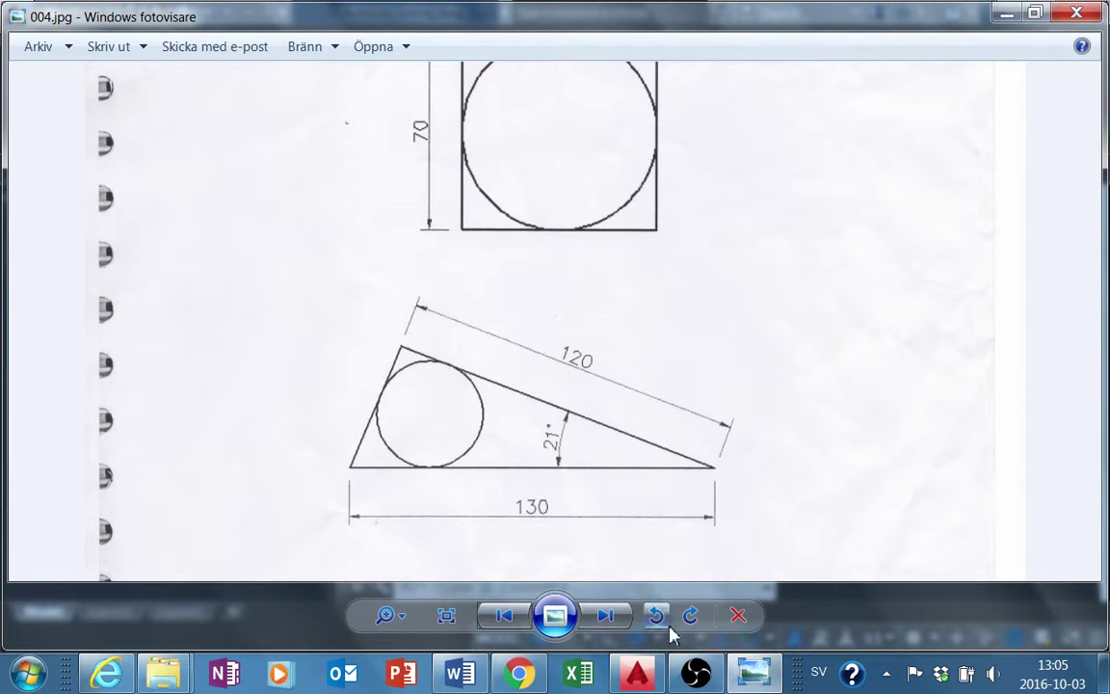
# Start a line at 200,0 and draw the 130-unit horizontal base
pyautogui.click(645, 680)
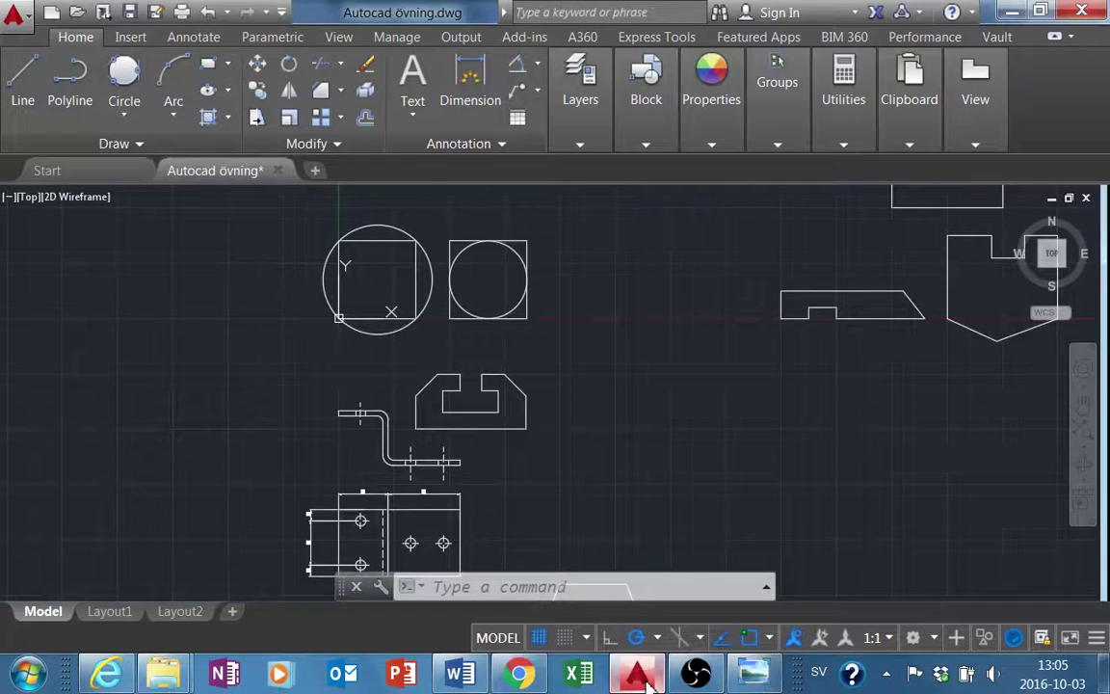
pyautogui.moveTo(521, 557); pyautogui.dragTo(515, 371, button='middle')
pyautogui.scroll(-4, 505, 361)
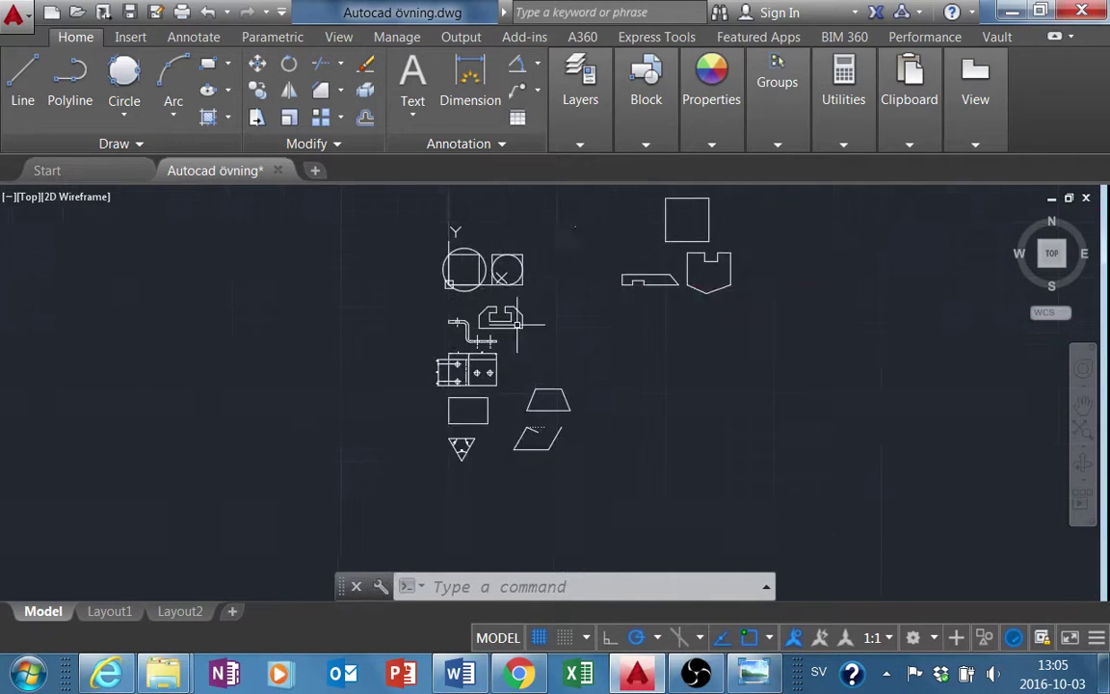
pyautogui.moveTo(472, 253); pyautogui.dragTo(472, 349, button='middle')
pyautogui.scroll(2, 472, 349)
pyautogui.scroll(2, 453, 358)
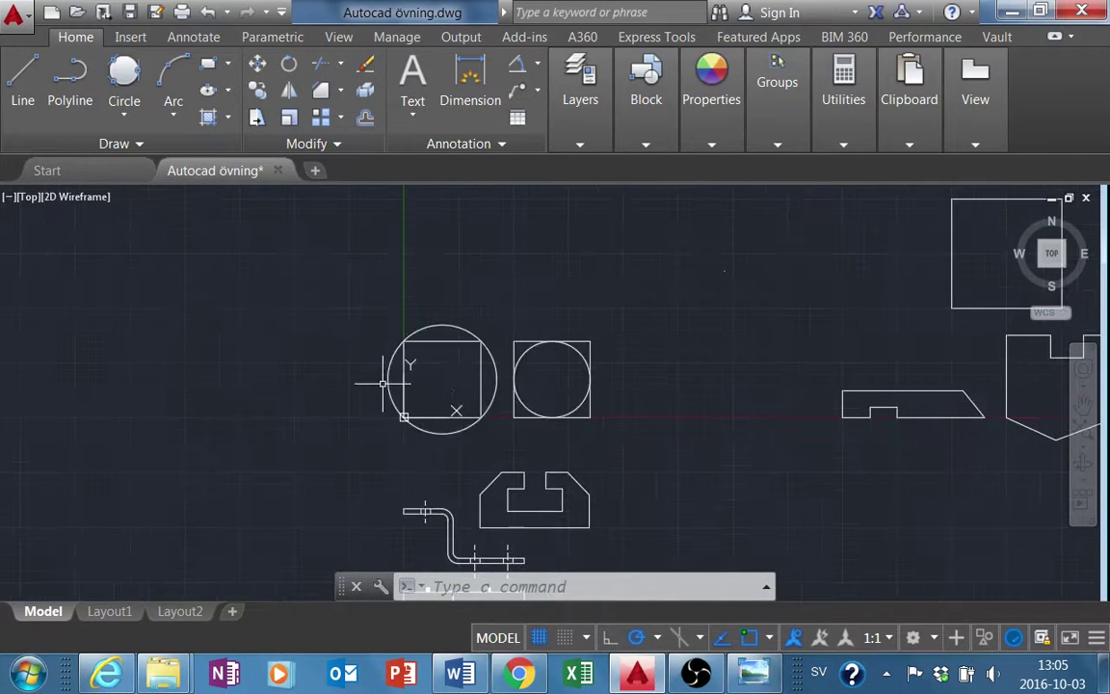
pyautogui.click(23, 79)
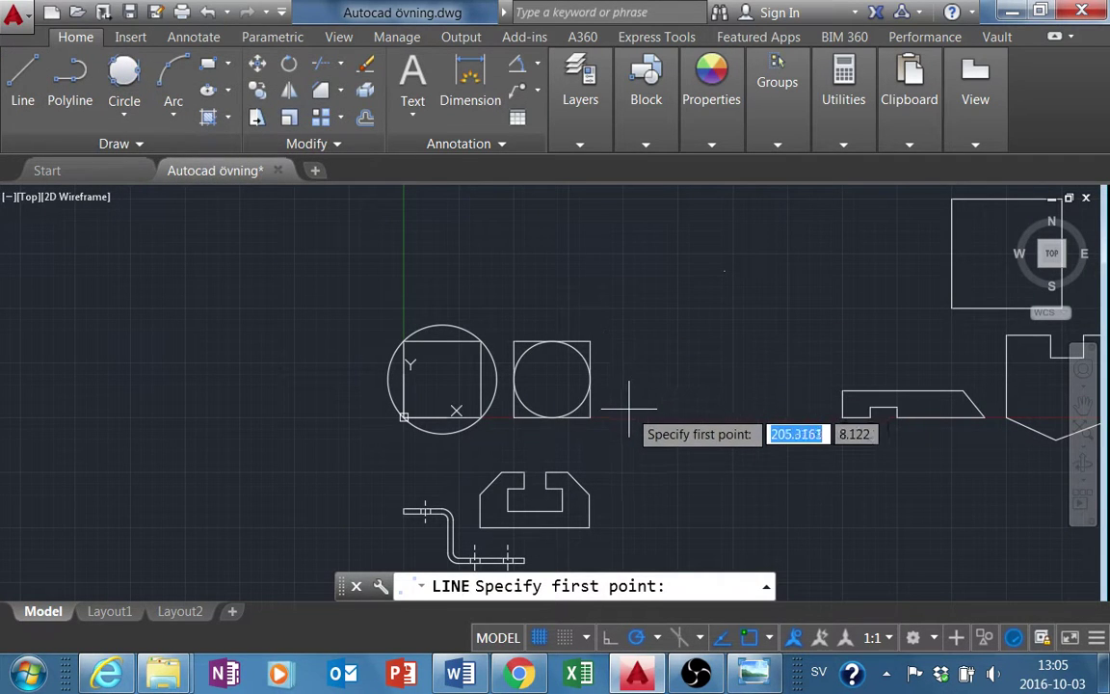
pyautogui.write('0')
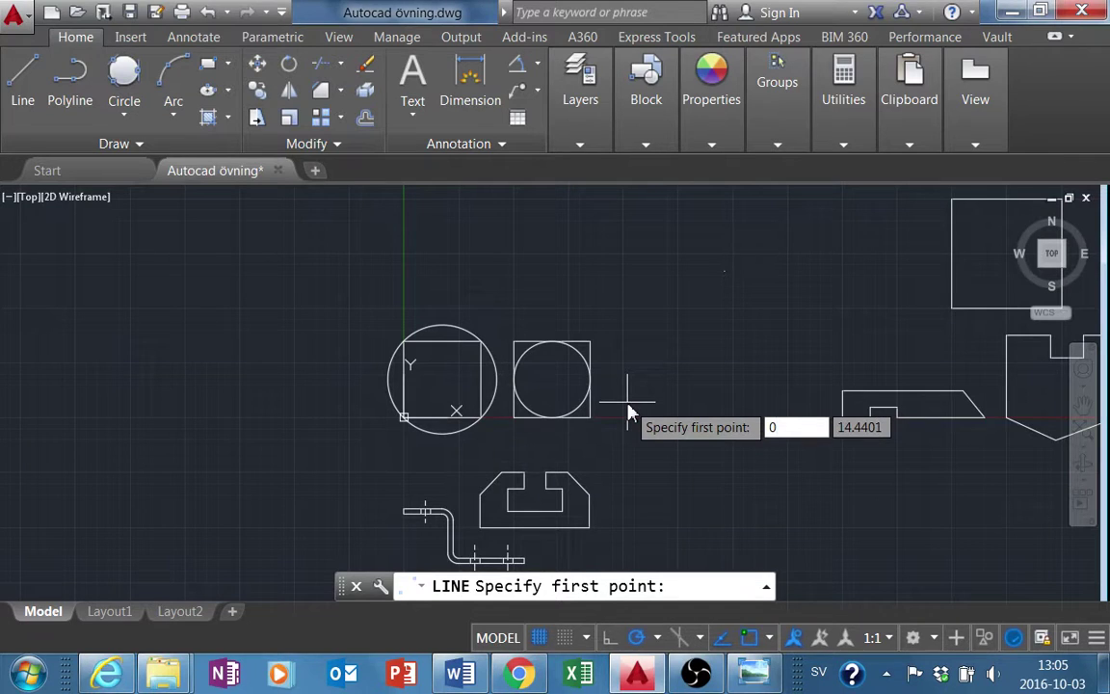
pyautogui.press('BackSpace')
pyautogui.write('0')
pyautogui.press('Tab')
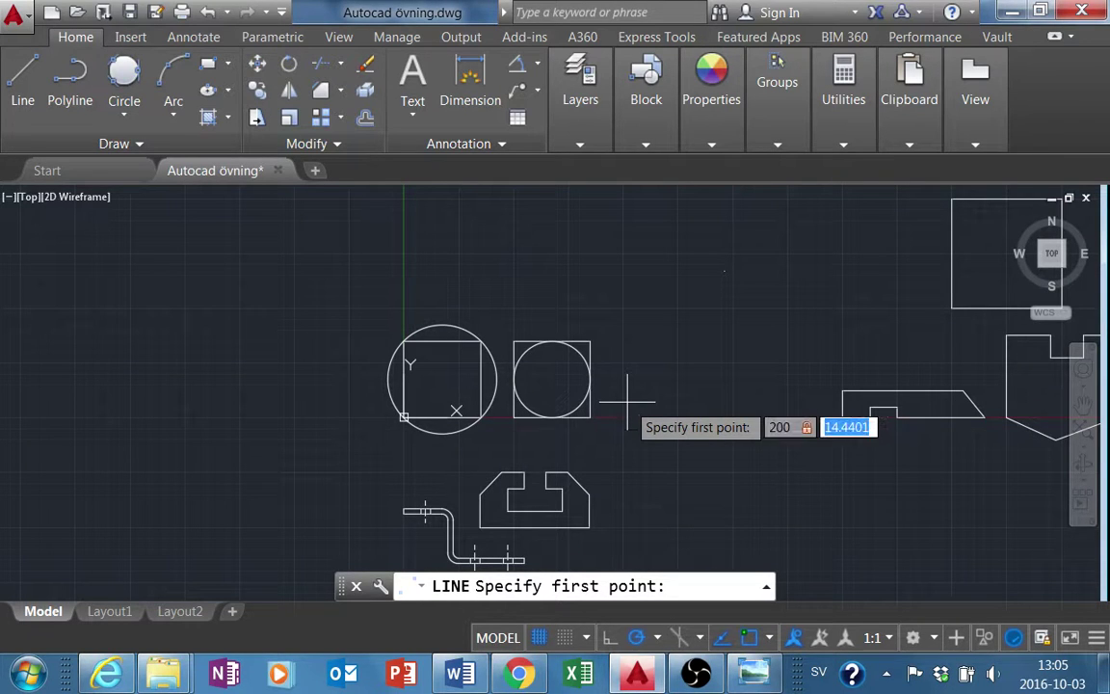
pyautogui.write('0')
pyautogui.press('Return')
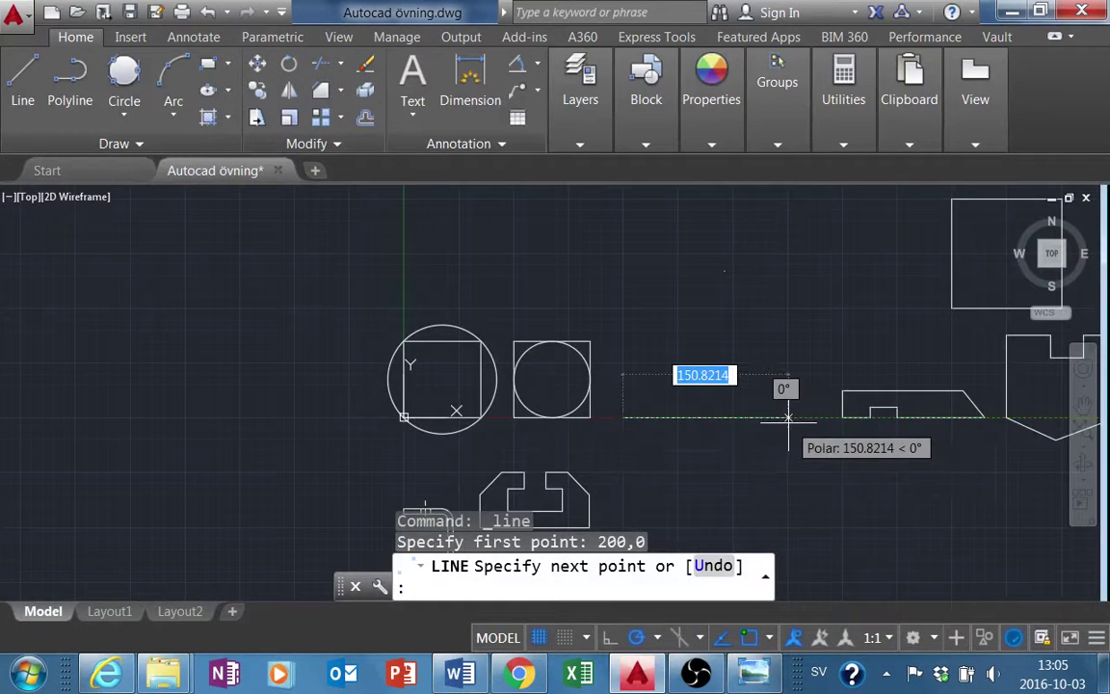
pyautogui.write('130')
pyautogui.press('Return')
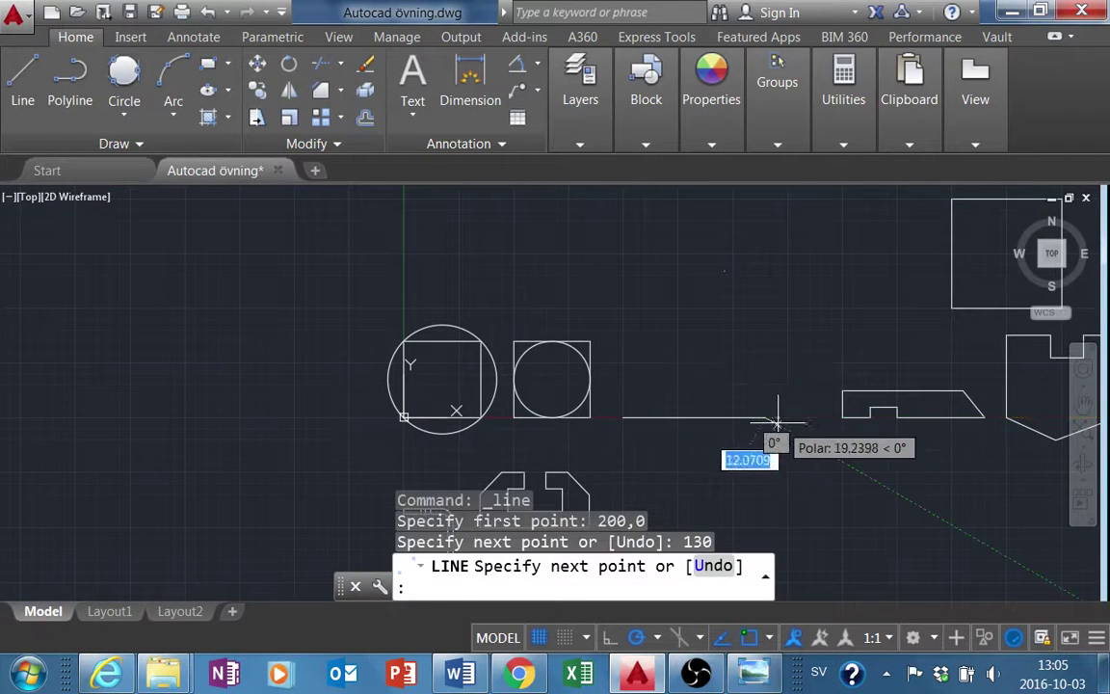
# Continue with a 150-unit side at 159° and end the line command
pyautogui.scroll(4, 665, 388)
pyautogui.rightClick(599, 386)
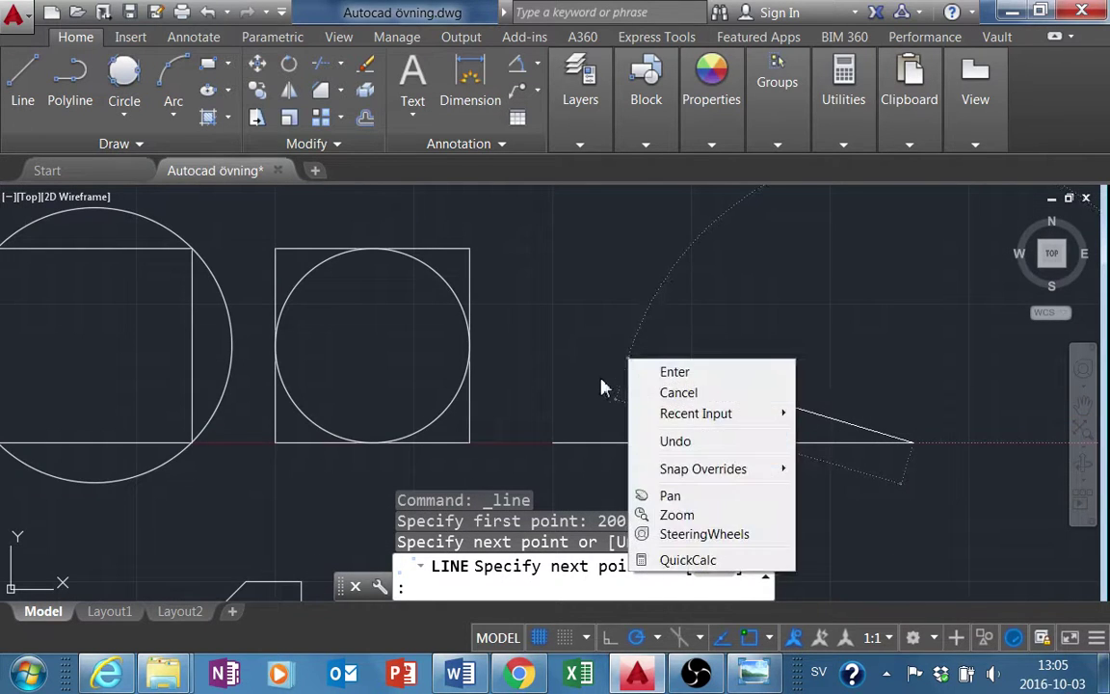
pyautogui.press('Escape')
pyautogui.scroll(-4, 610, 366)
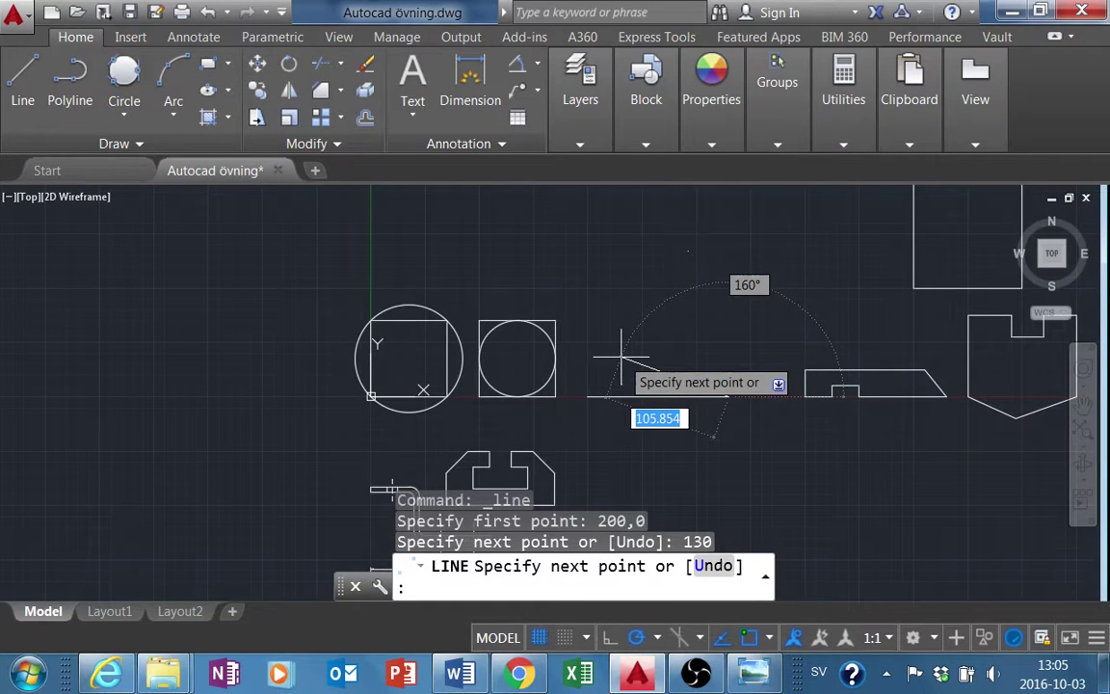
pyautogui.write('150')
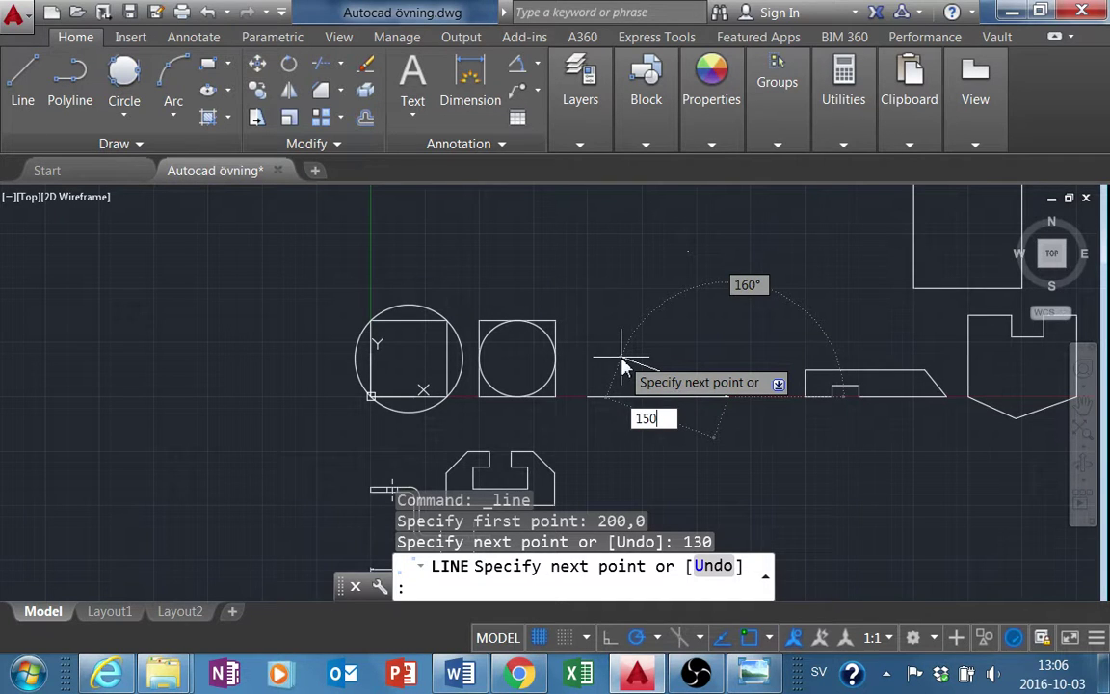
pyautogui.press('Tab')
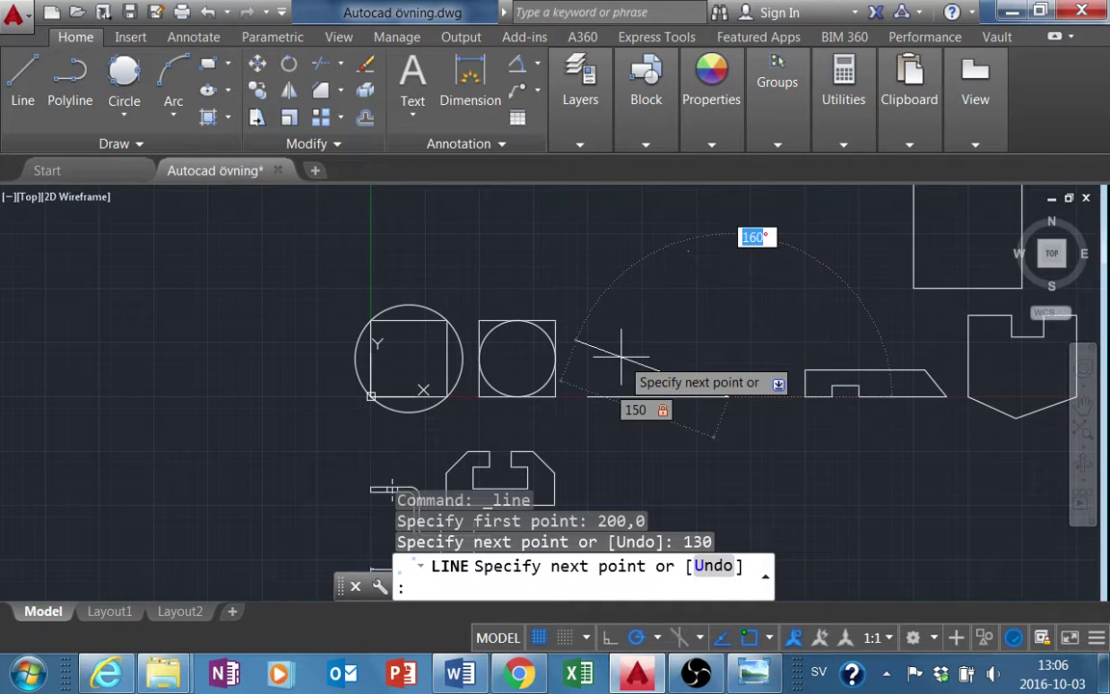
pyautogui.write('1')
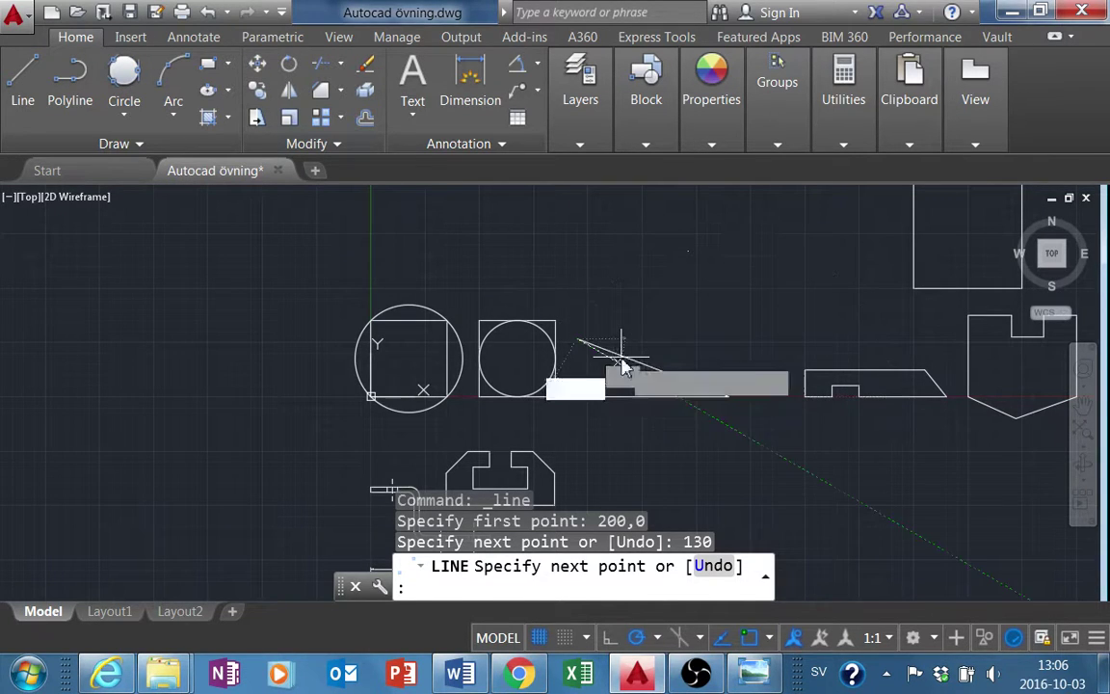
pyautogui.press('Return')
pyautogui.press('Escape')
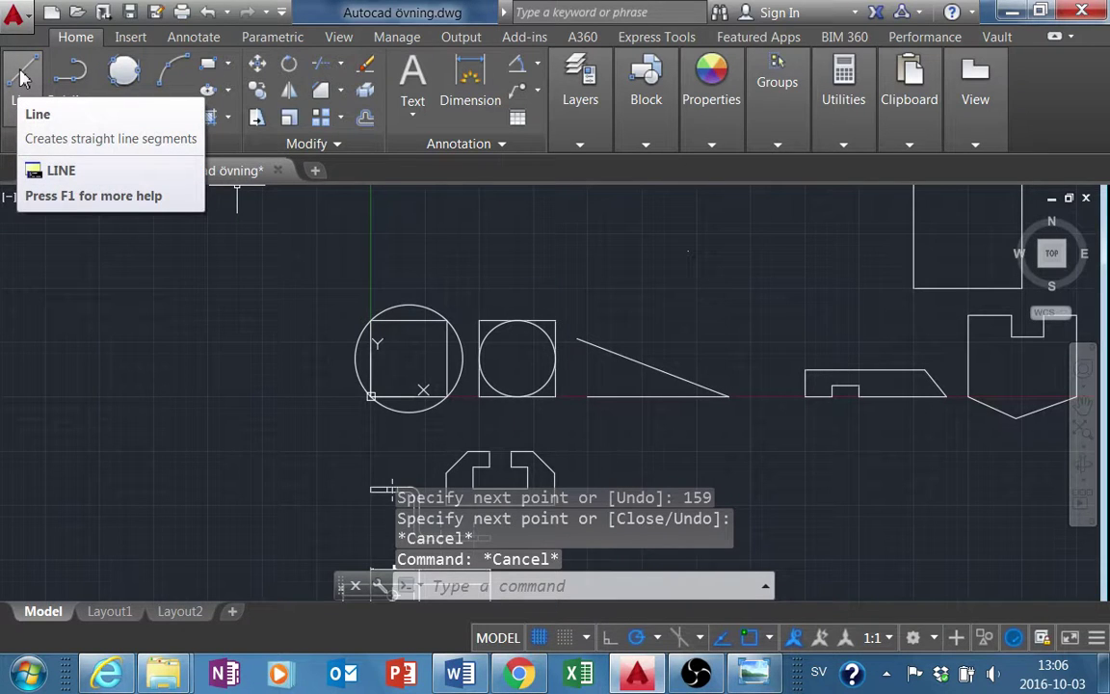
# Enable the Perpendicular object snap in Drafting Settings
pyautogui.click(585, 637)
pyautogui.click(601, 612)
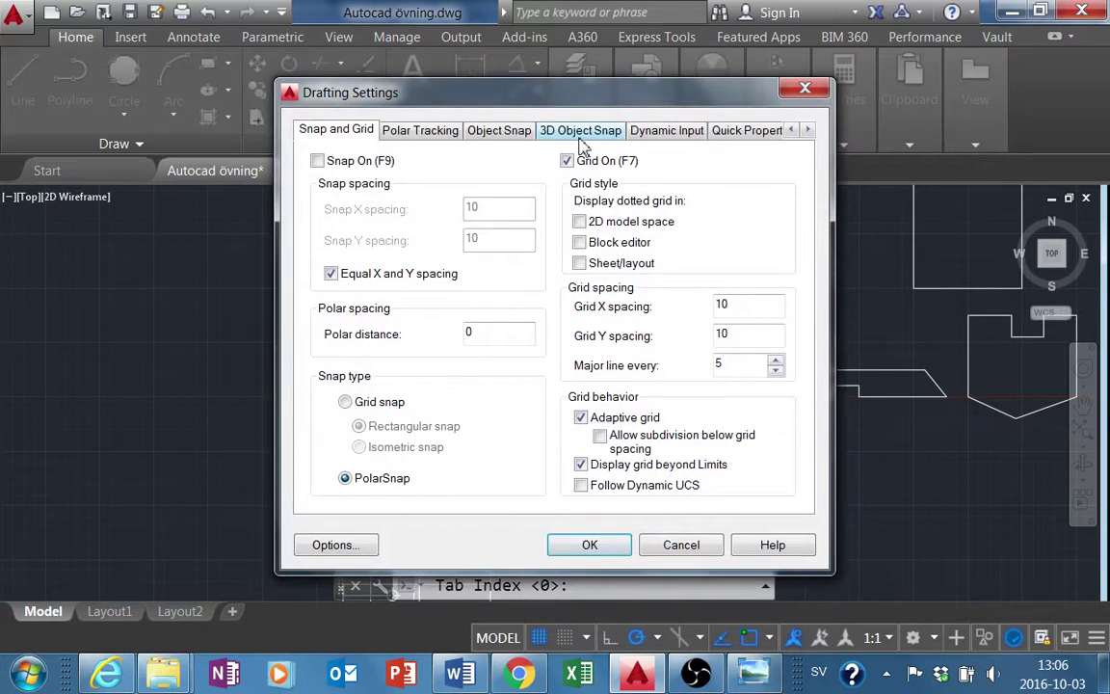
pyautogui.click(501, 131)
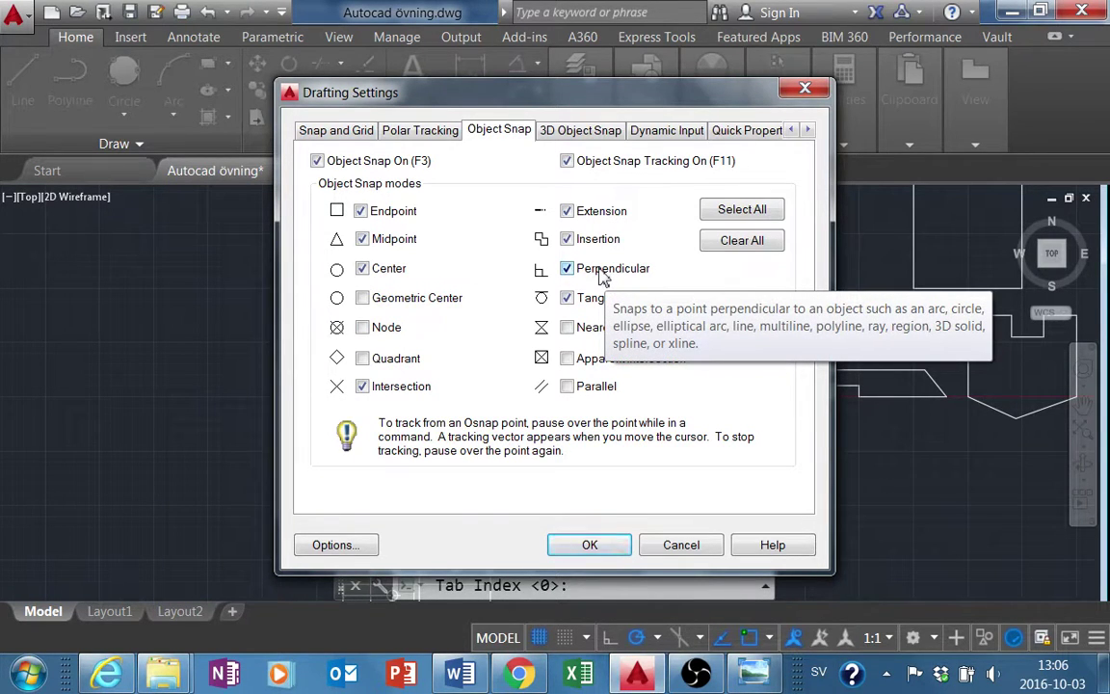
pyautogui.press('Return')
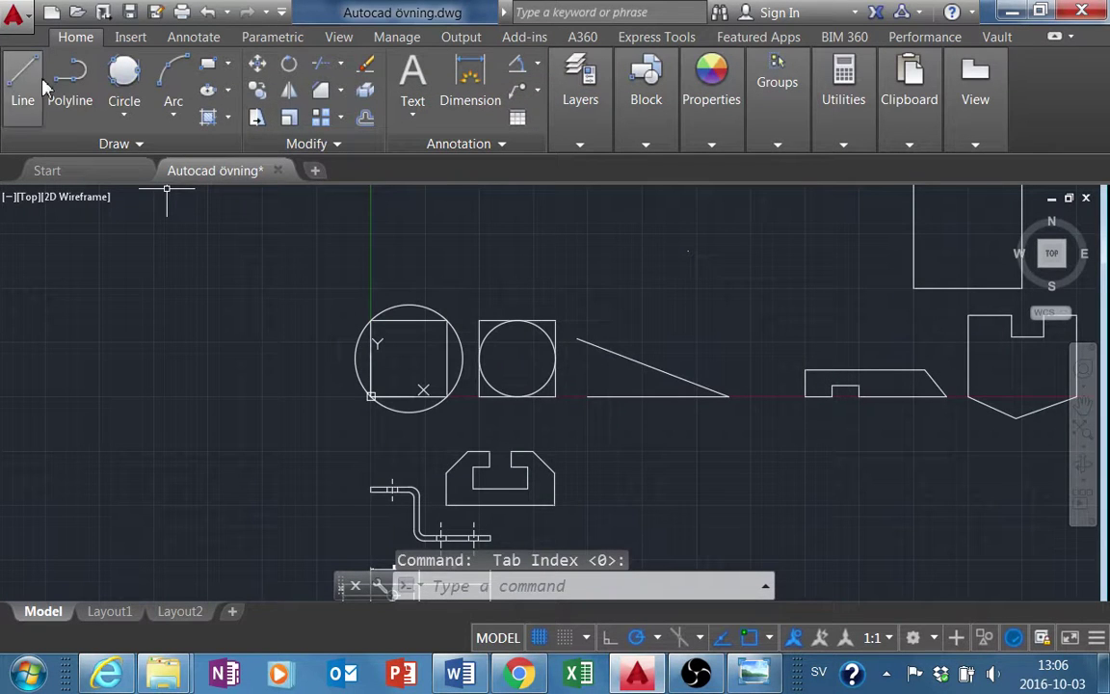
# Draw a line from the base's left end perpendicular to the sloped side
pyautogui.click(28, 77)
pyautogui.scroll(3, 597, 396)
pyautogui.click(585, 385)
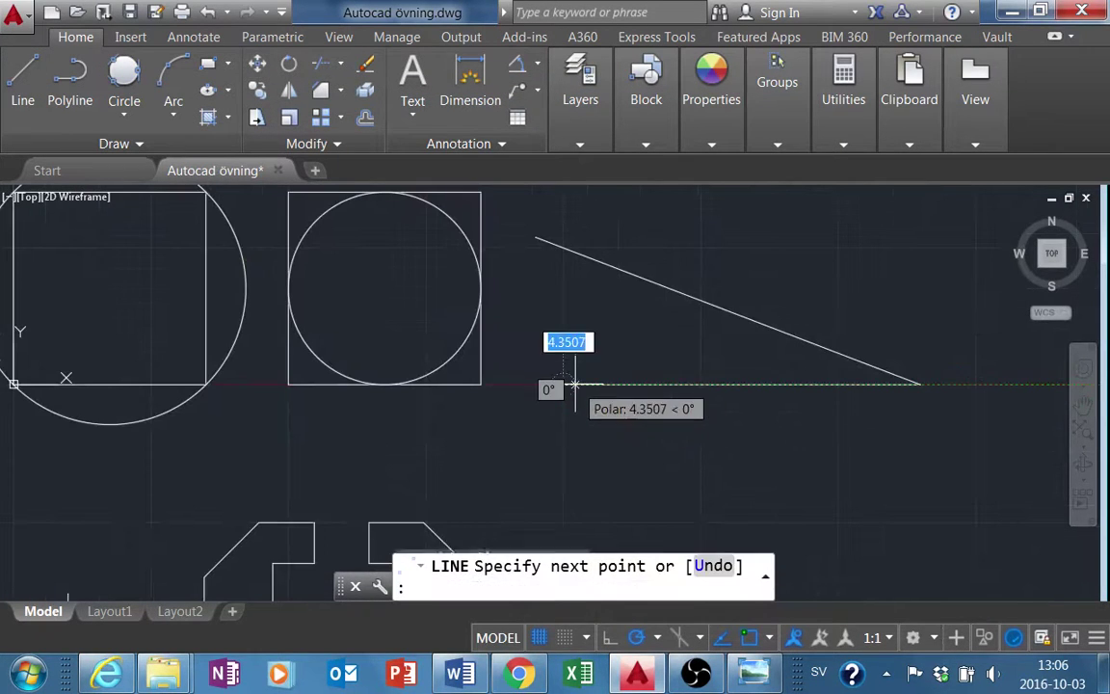
pyautogui.scroll(5, 607, 266)
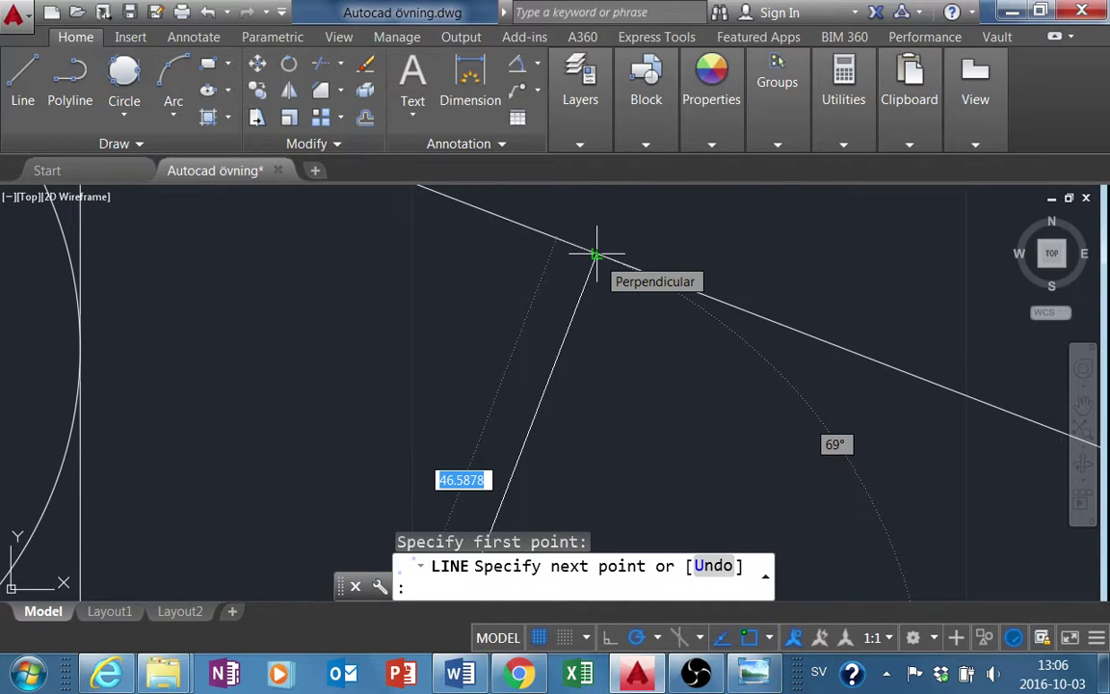
pyautogui.click(595, 253)
pyautogui.scroll(-4, 645, 327)
pyautogui.press('Escape')
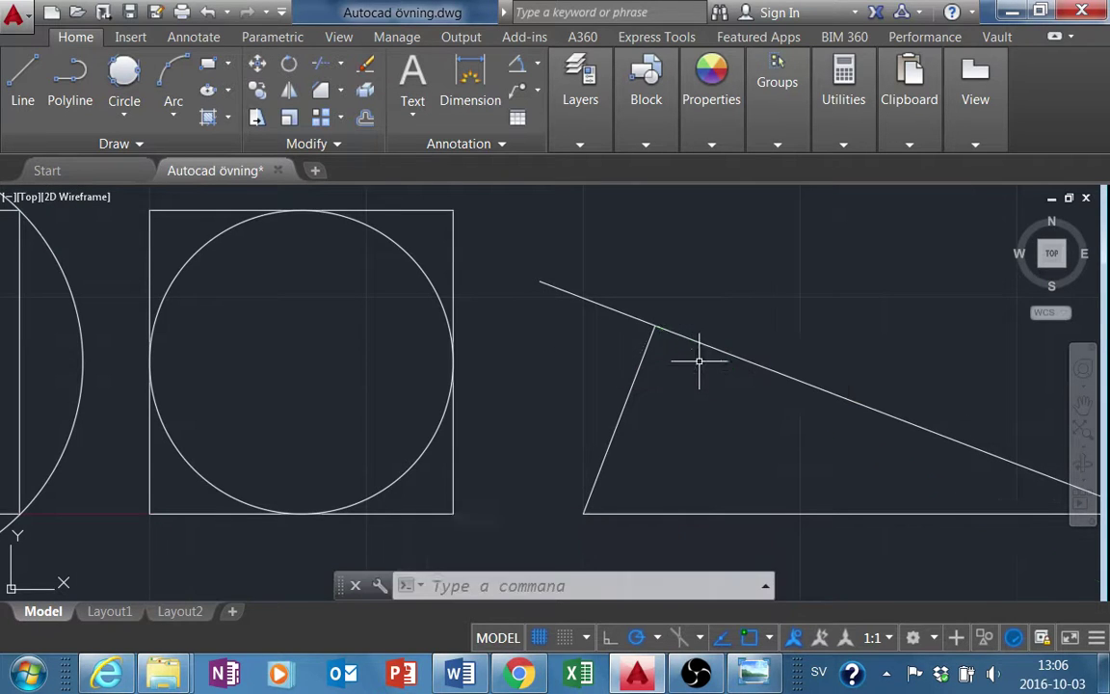
pyautogui.press('Escape')
# Stretch the sloped side's left endpoint back to the new apex
pyautogui.press('Escape')
pyautogui.click(639, 319)
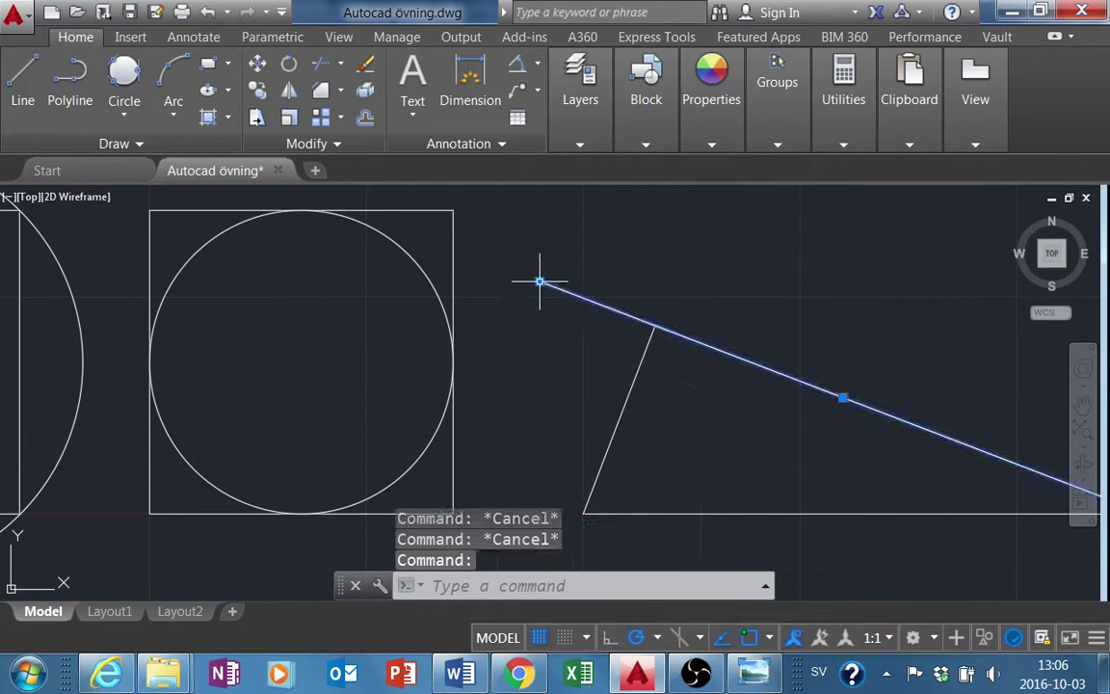
pyautogui.click(539, 281)
pyautogui.click(656, 328)
pyautogui.press('Escape')
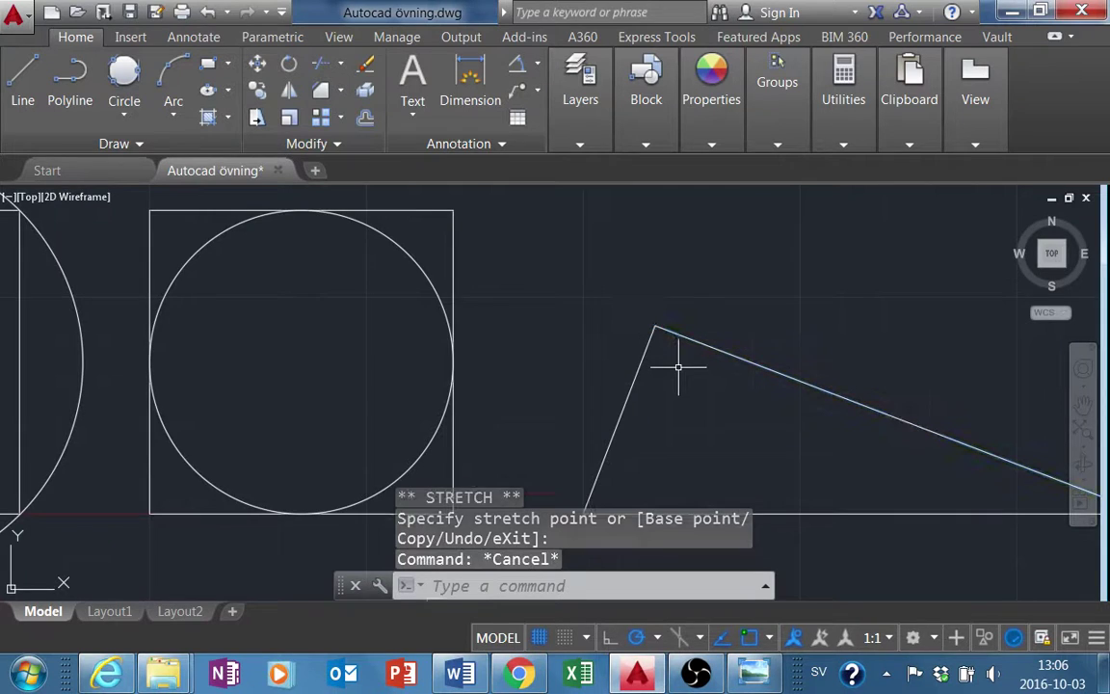
pyautogui.scroll(-3, 678, 366)
pyautogui.scroll(-2, 682, 322)
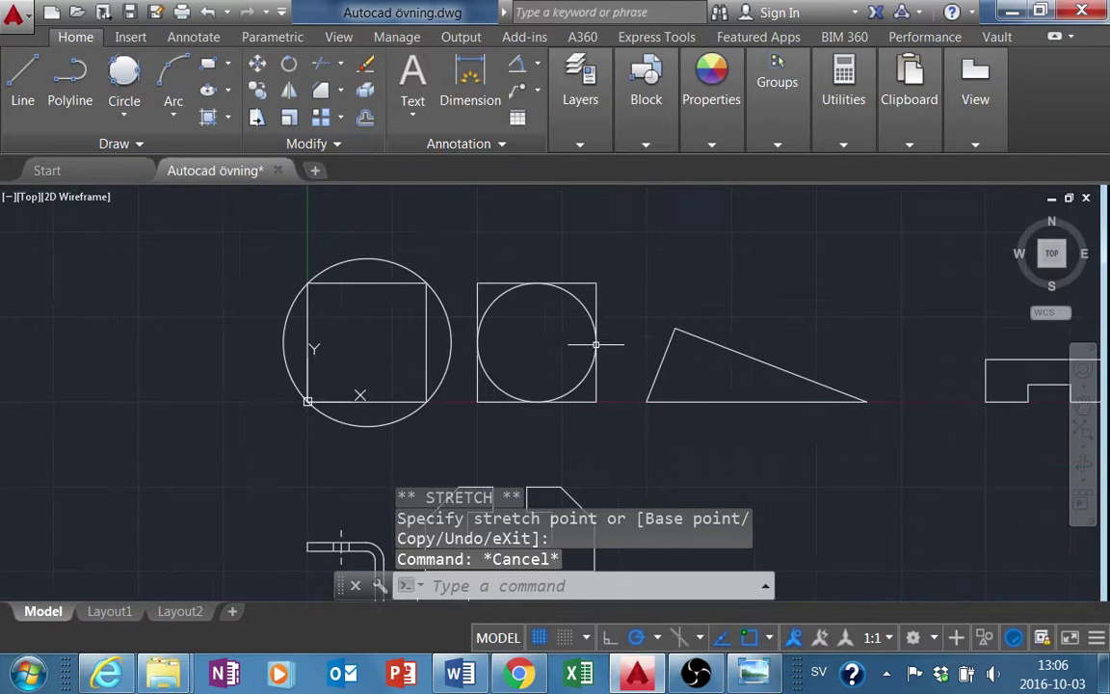
# Draw a Tan, Tan, Tan circle touching all three sides of the triangle
pyautogui.click(128, 114)
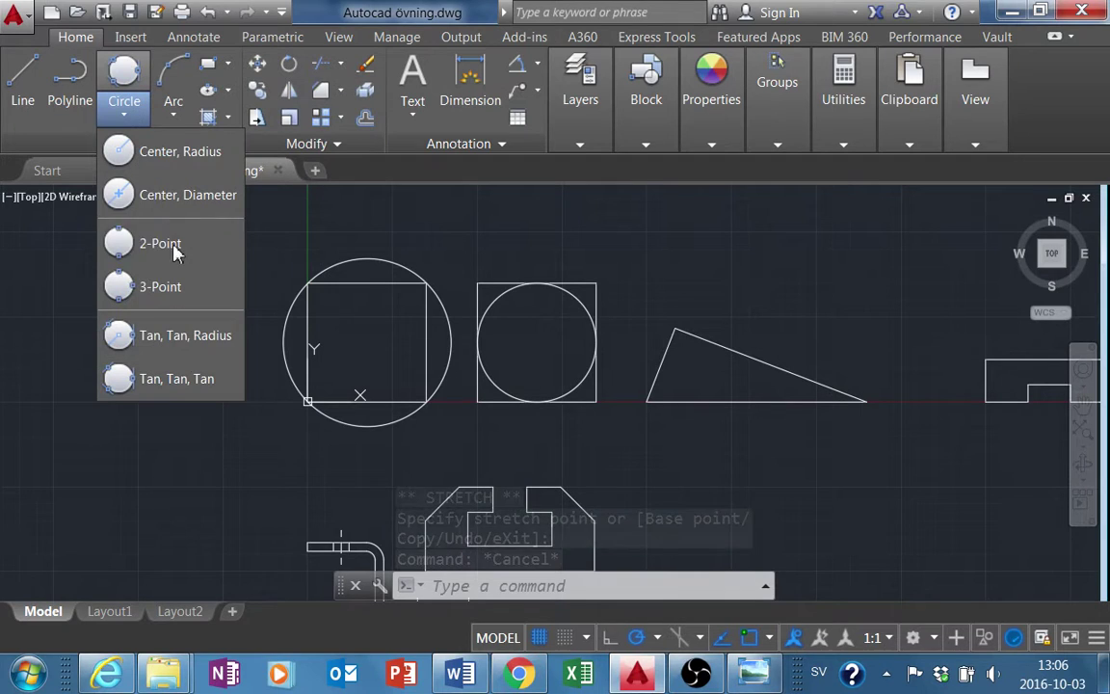
pyautogui.click(191, 377)
pyautogui.click(664, 361)
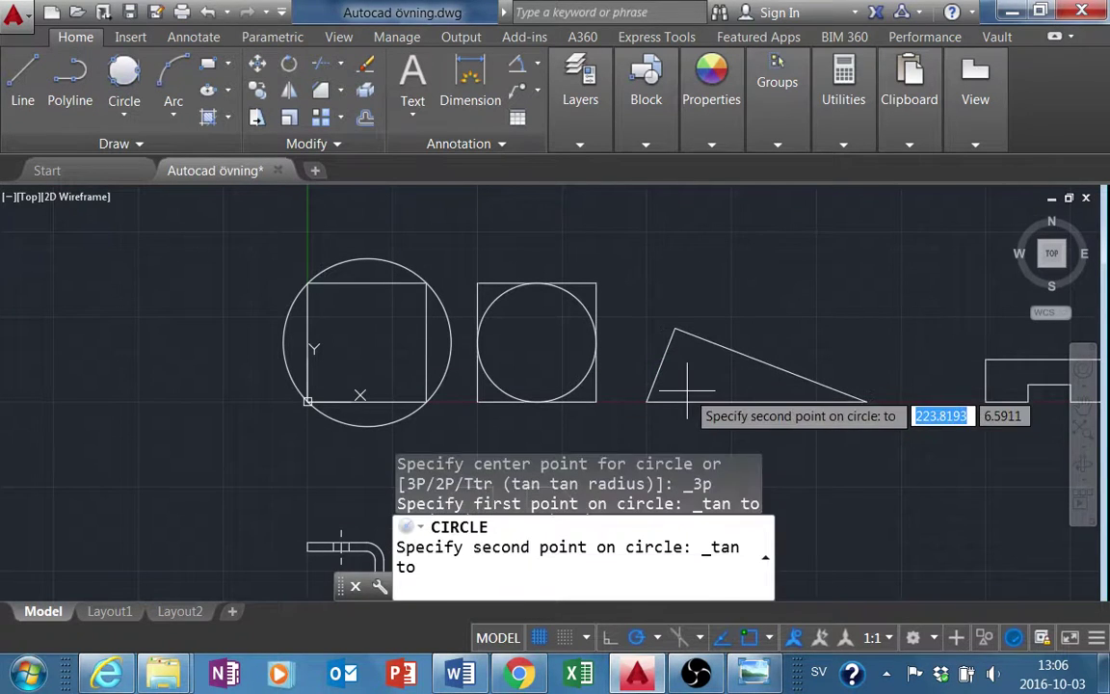
pyautogui.click(689, 397)
pyautogui.click(701, 340)
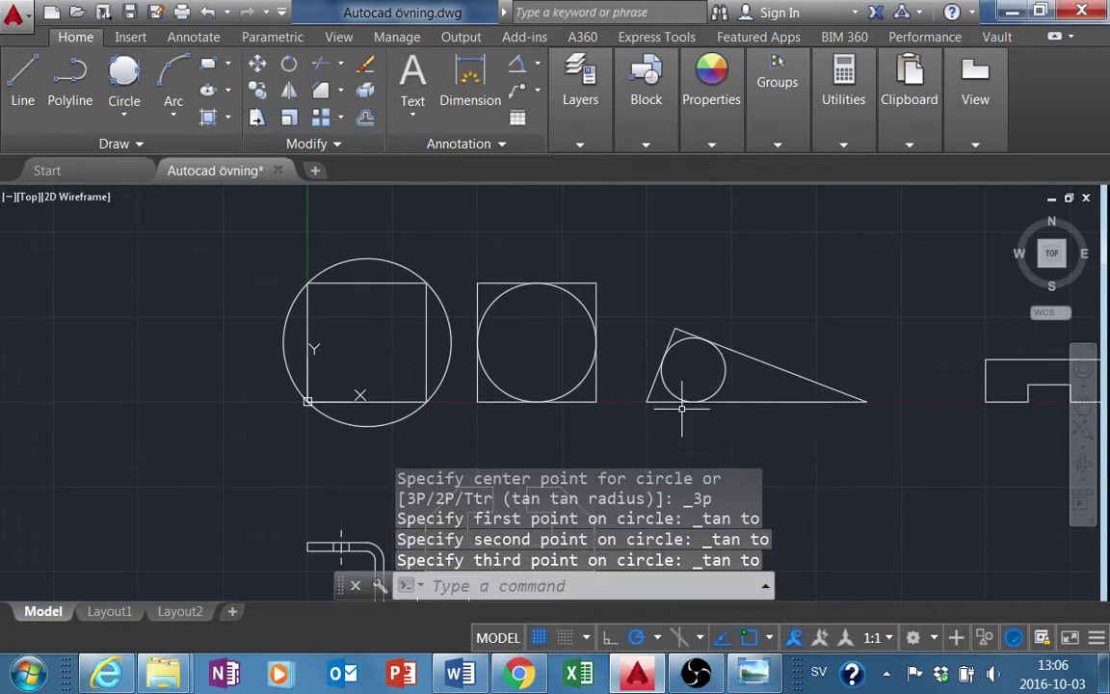
pyautogui.rightClick(699, 318)
pyautogui.press('Escape')
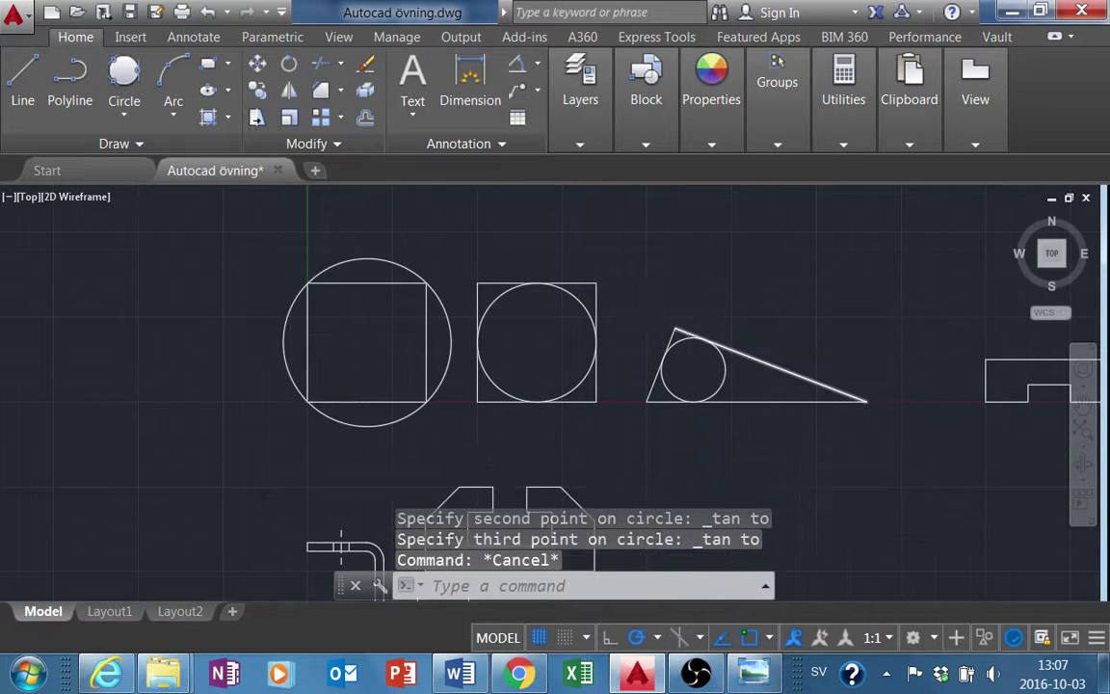
pyautogui.scroll(-6, 692, 332)
pyautogui.scroll(3, 692, 333)
pyautogui.scroll(1, 703, 378)
pyautogui.scroll(2, 738, 424)
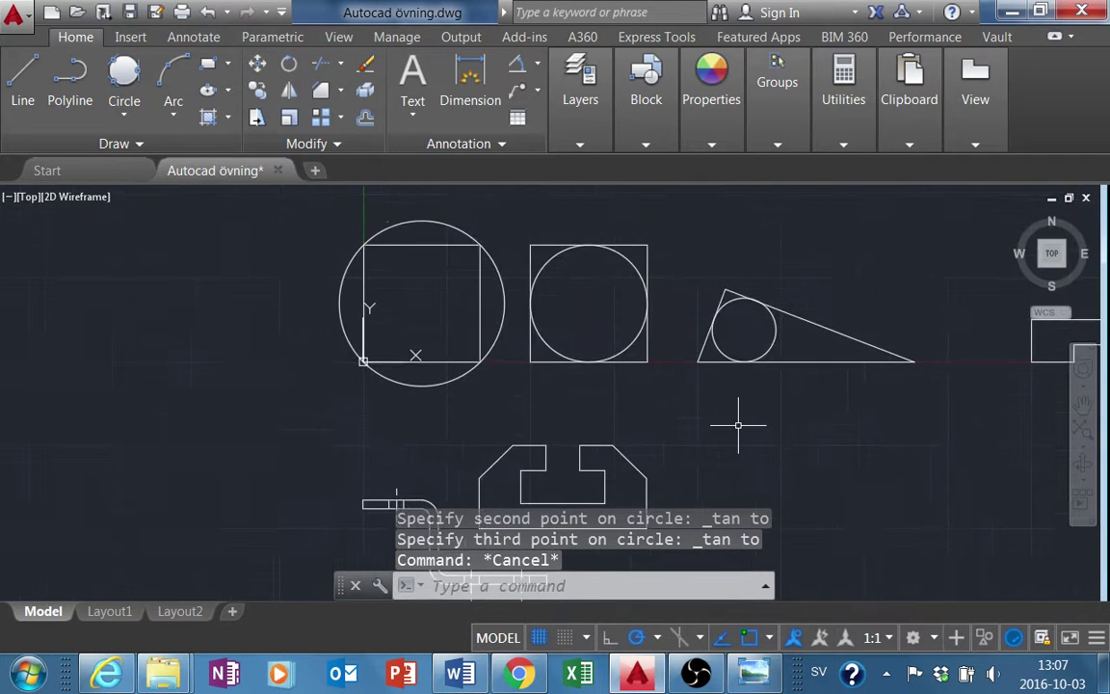